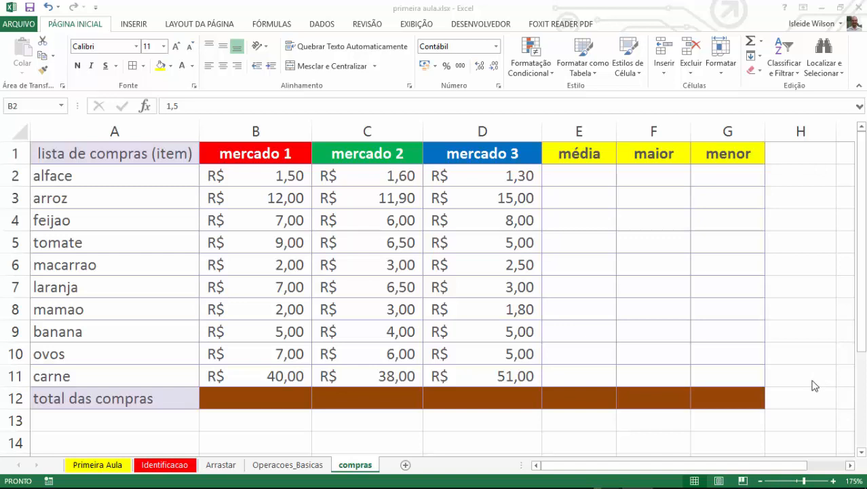
click(336, 299)
drag(271, 374, 352, 375)
click(336, 264)
drag(255, 186, 478, 370)
click(395, 306)
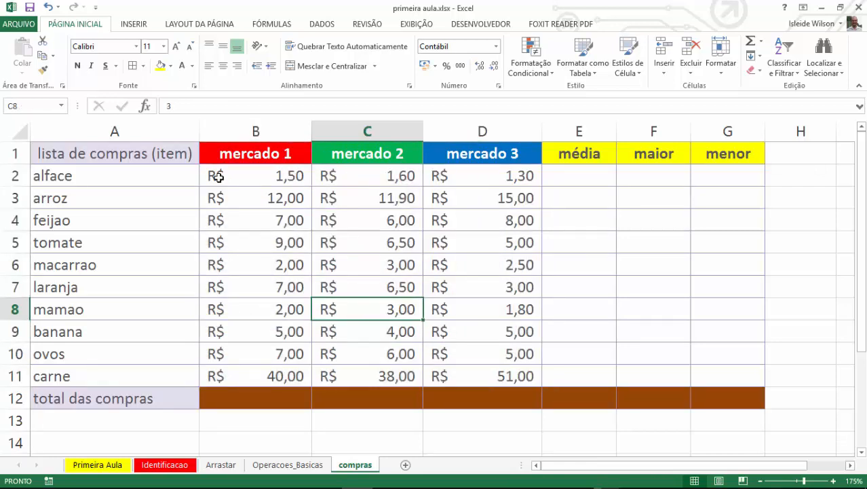
Step: Clear the alface prices for mercado 1, mercado 2 and mercado 3 in B2:D2
drag(271, 175, 439, 175)
key(Delete)
click(229, 260)
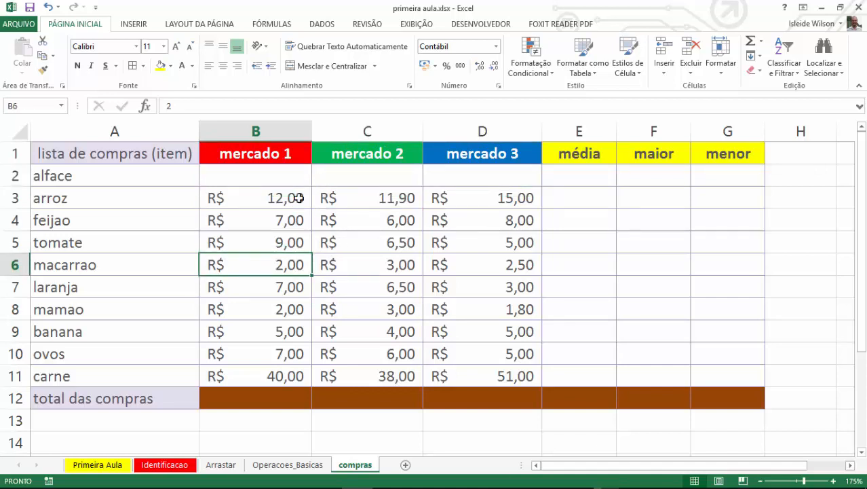
drag(286, 175, 747, 396)
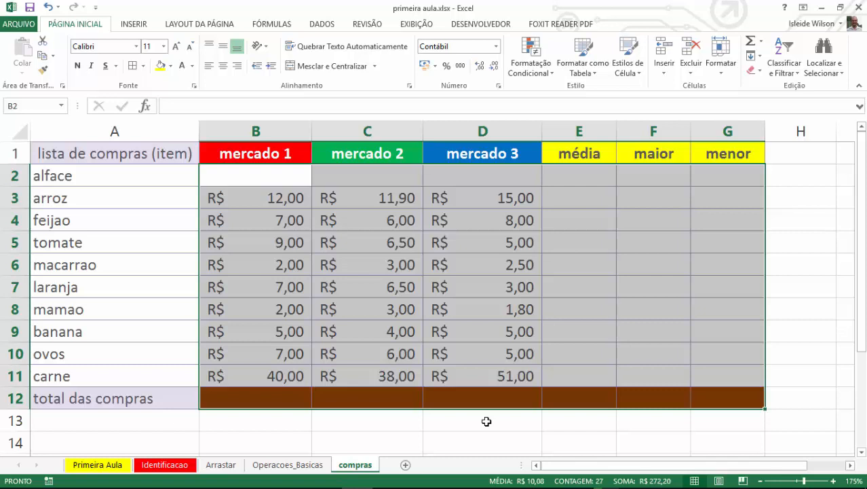
click(427, 335)
click(267, 177)
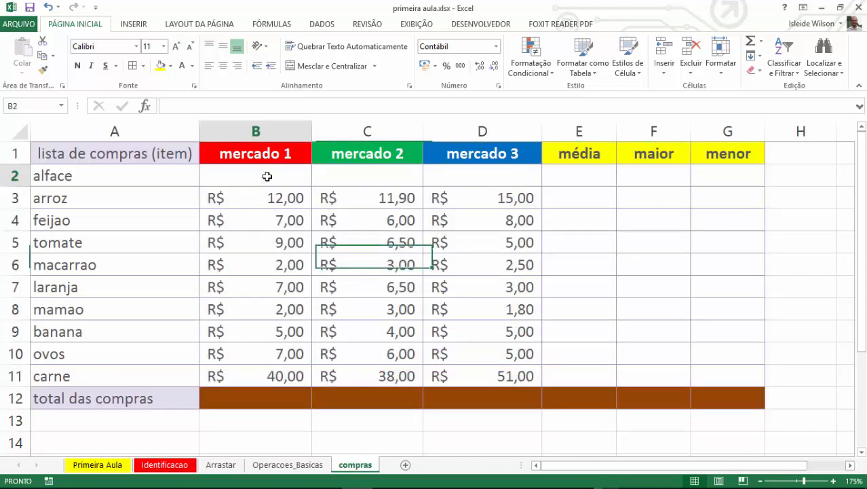
drag(268, 177, 720, 397)
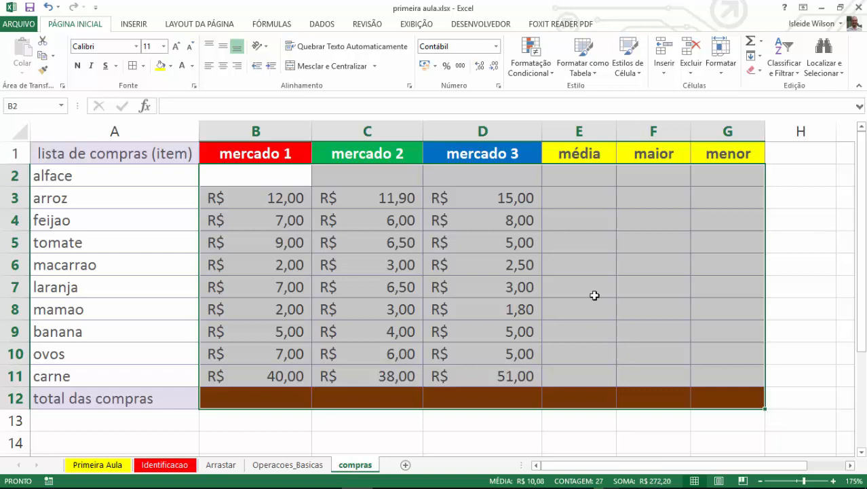
Step: Enter the alface prices as 1,5 for mercado 1, 1,6 for mercado 2 and 1,8 for mercado 3
click(230, 174)
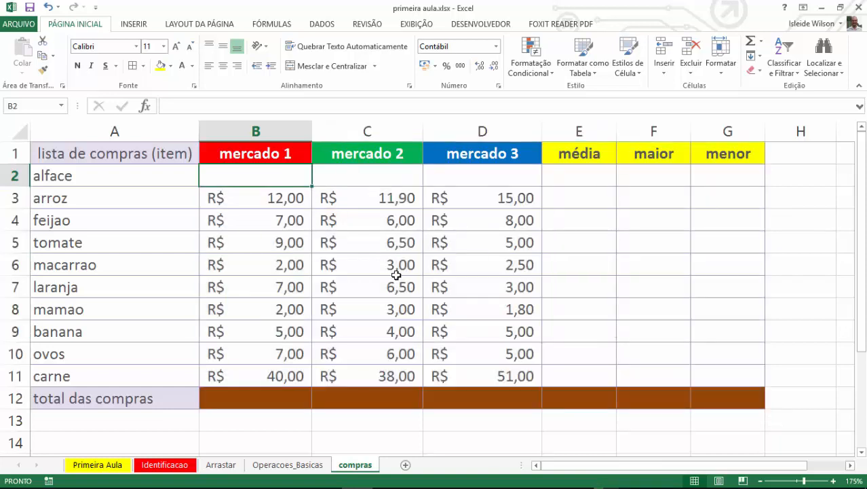
text(1,5)
key(Return)
key(Up)
key(Right)
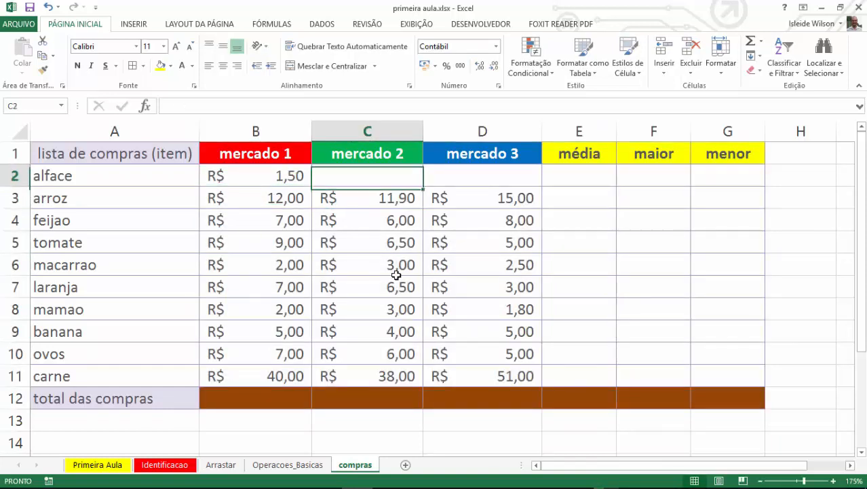
text(1,6)
key(Tab)
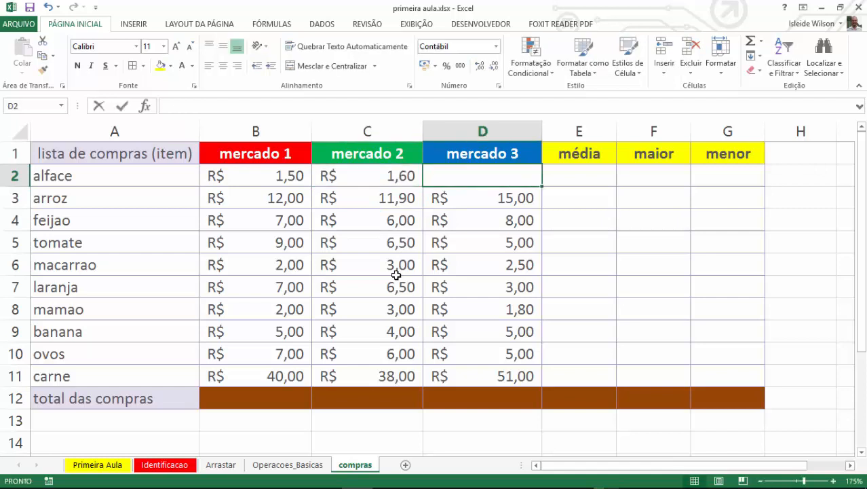
text(1,8)
key(Return)
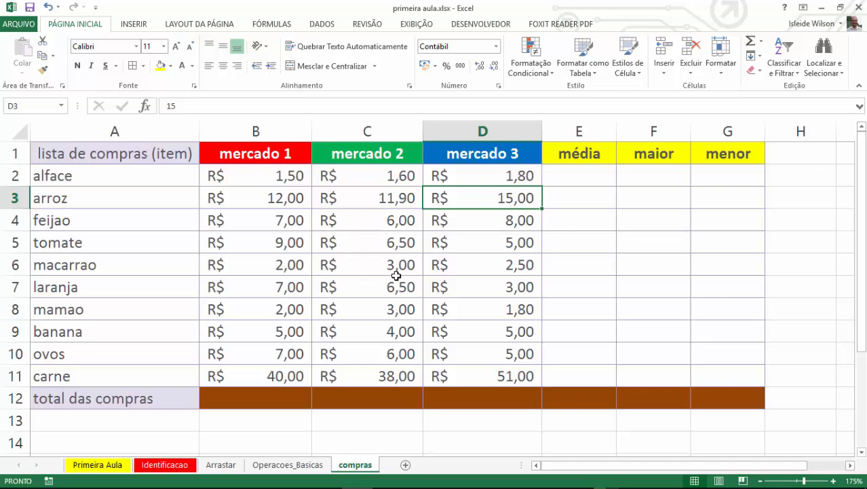
click(275, 396)
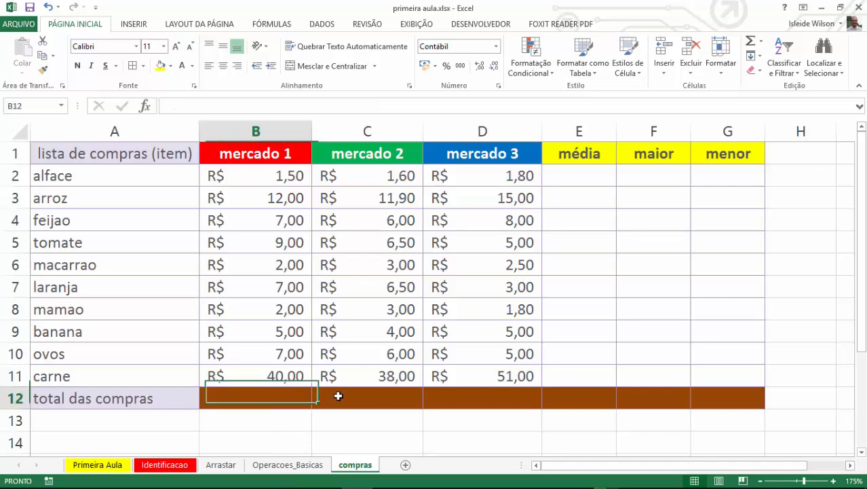
drag(338, 396, 710, 391)
click(276, 398)
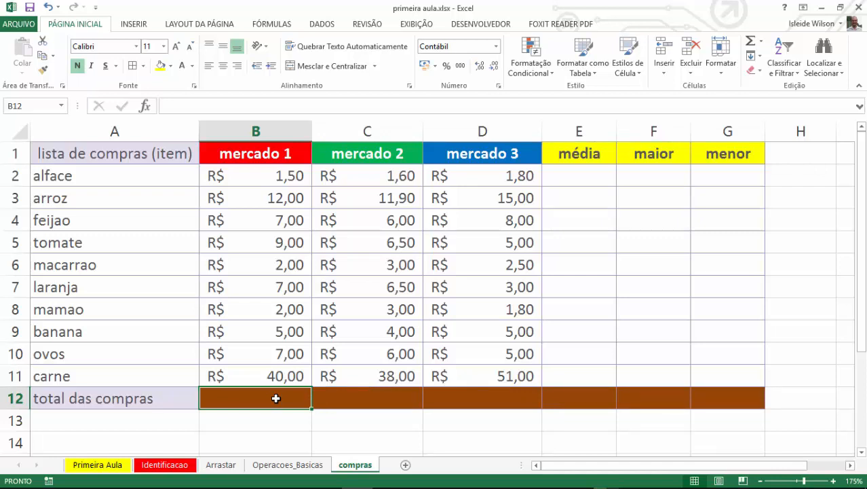
drag(276, 173, 287, 381)
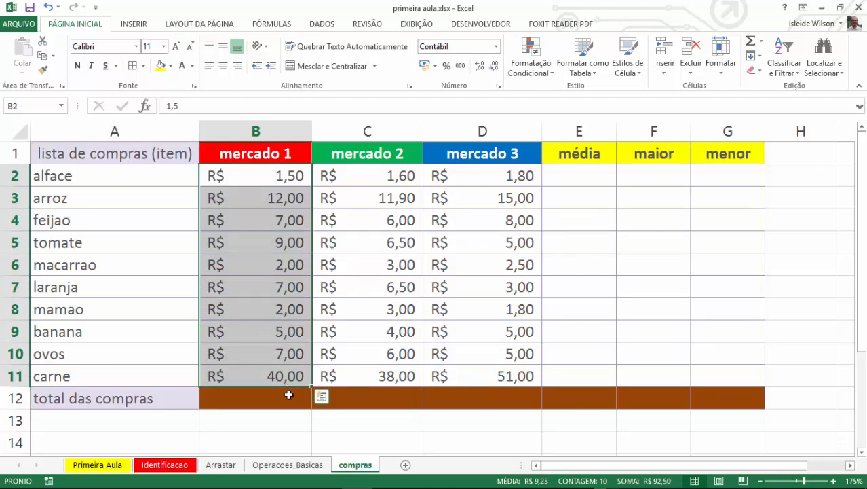
Step: Total the mercado 1 prices in B12 with the formula =SOMA(B2:B11)
click(284, 394)
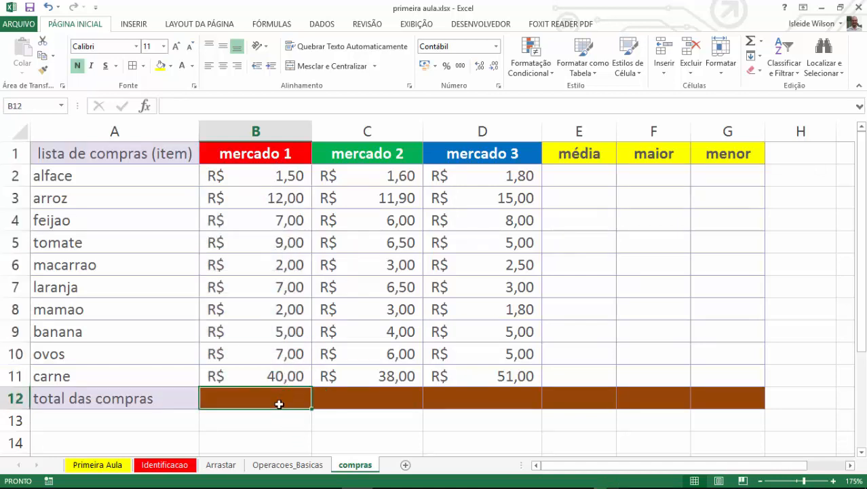
text(=)
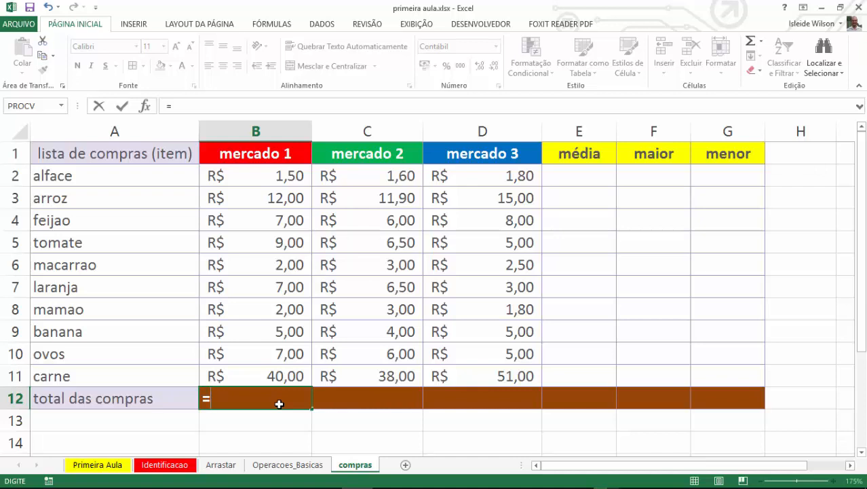
text(so)
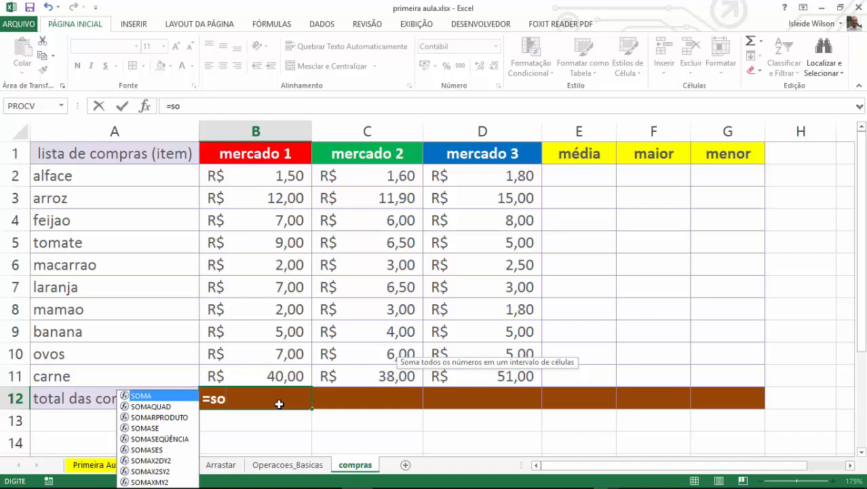
key(Tab)
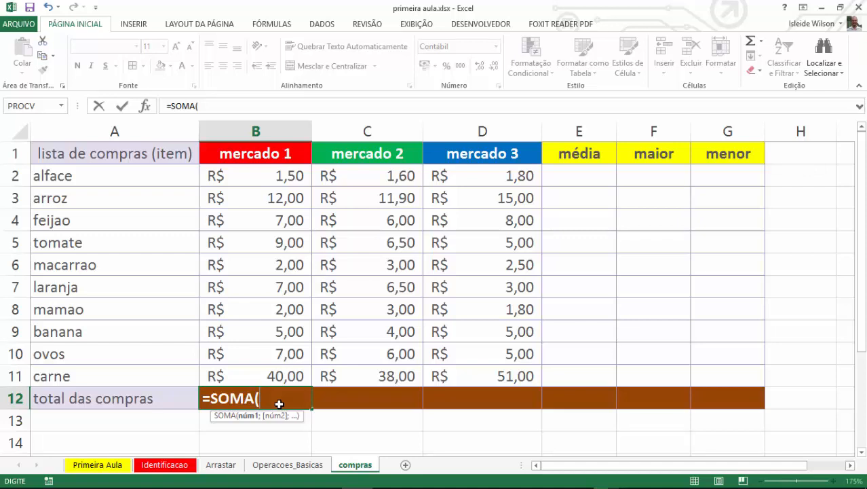
drag(280, 177, 270, 375)
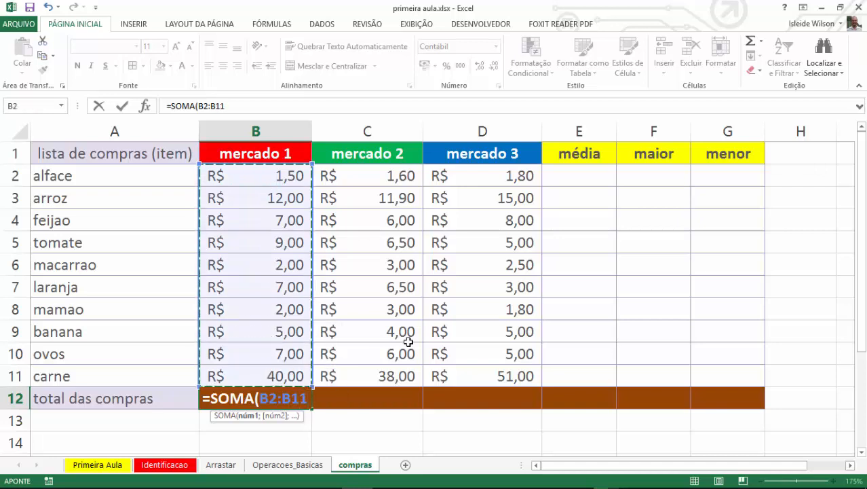
text())
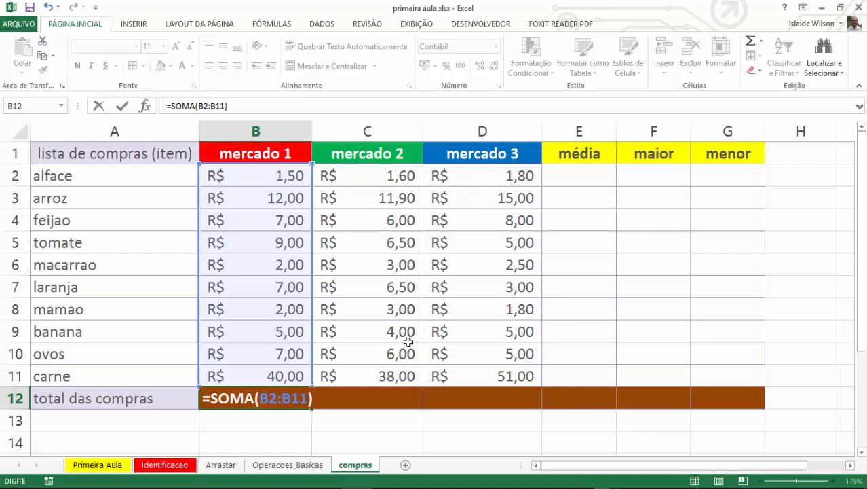
key(Return)
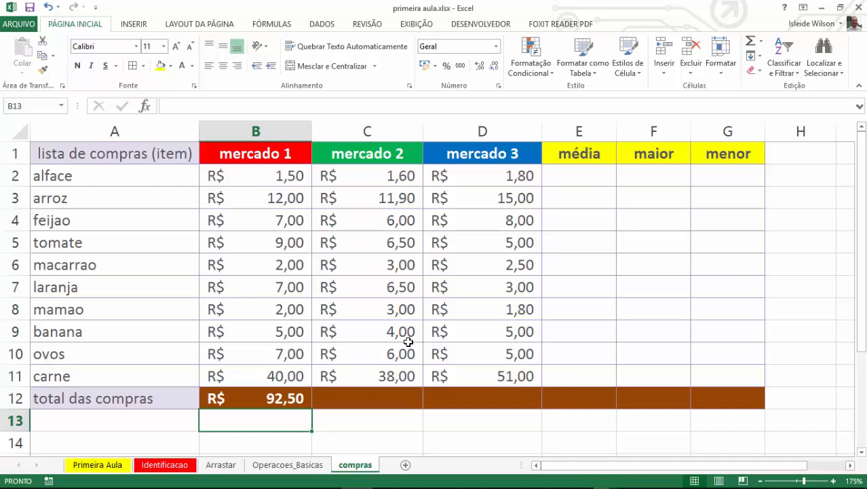
key(Up)
key(Right)
key(Right)
key(Right)
key(Right)
key(Right)
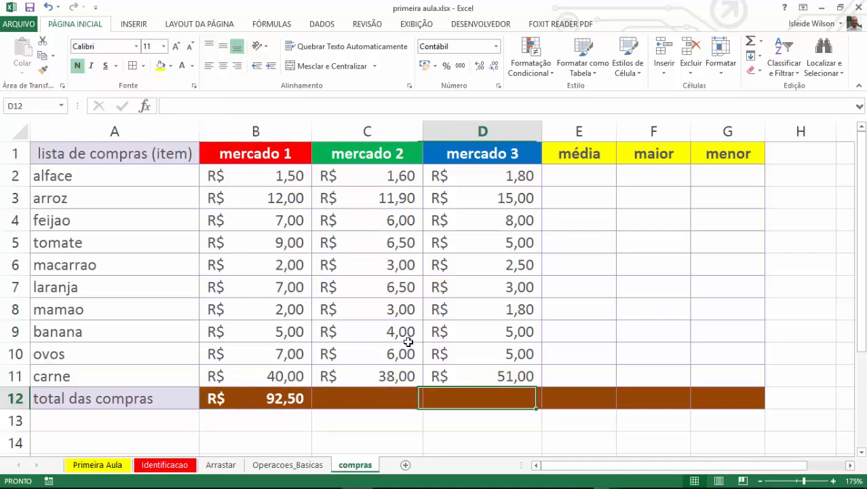
key(Down)
key(Down)
key(Down)
key(Left)
key(Up)
key(Up)
key(Up)
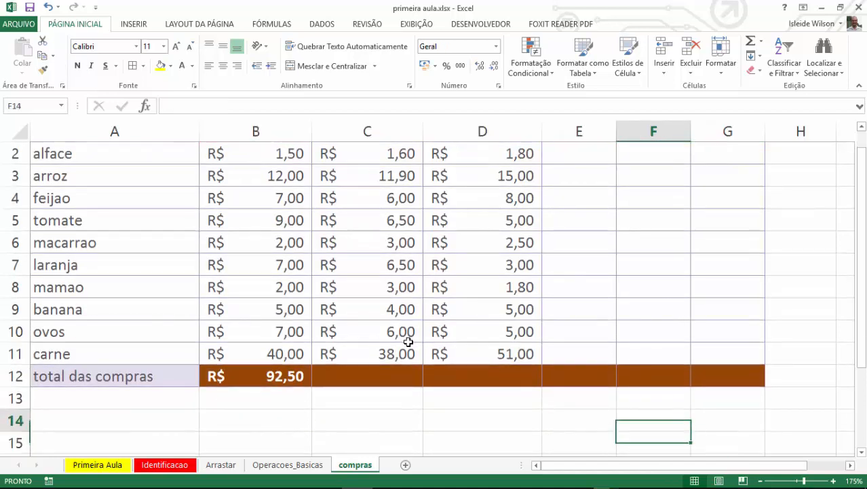
scroll(437, 295, up, 1)
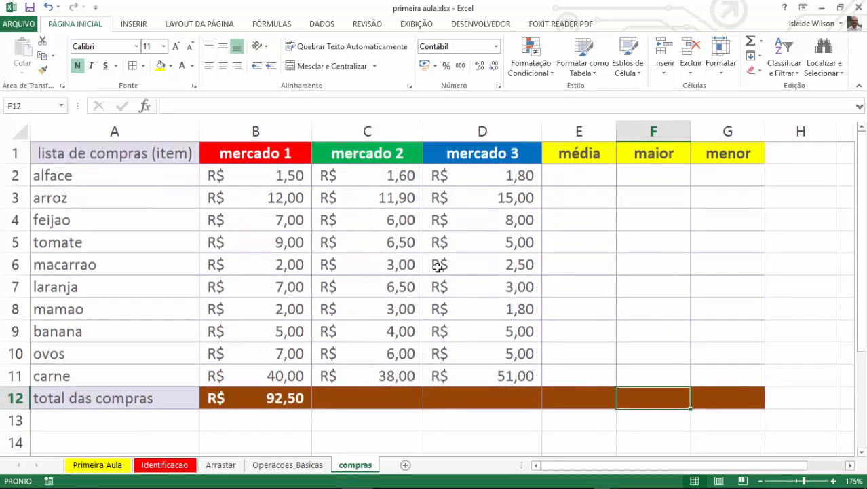
Step: Try totalling the mercado 2 prices separately in C12 with =SOMA(C2:C11), and clear the cell again
click(403, 396)
text(=soma)
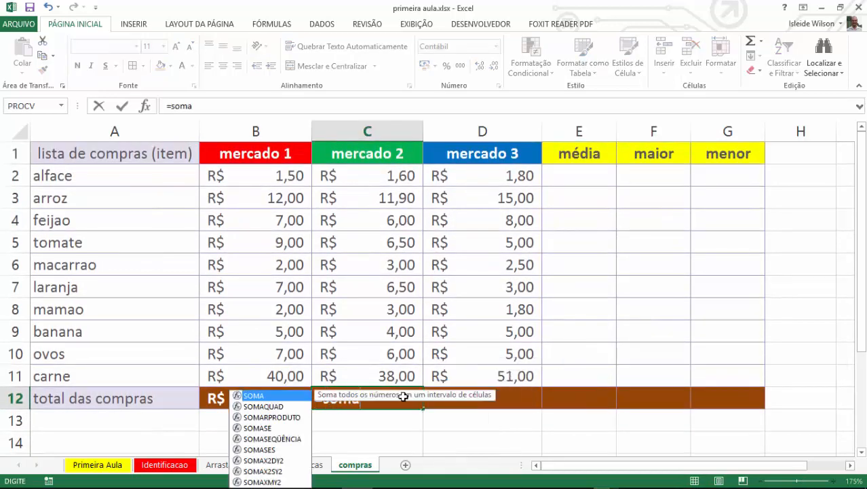
key(Tab)
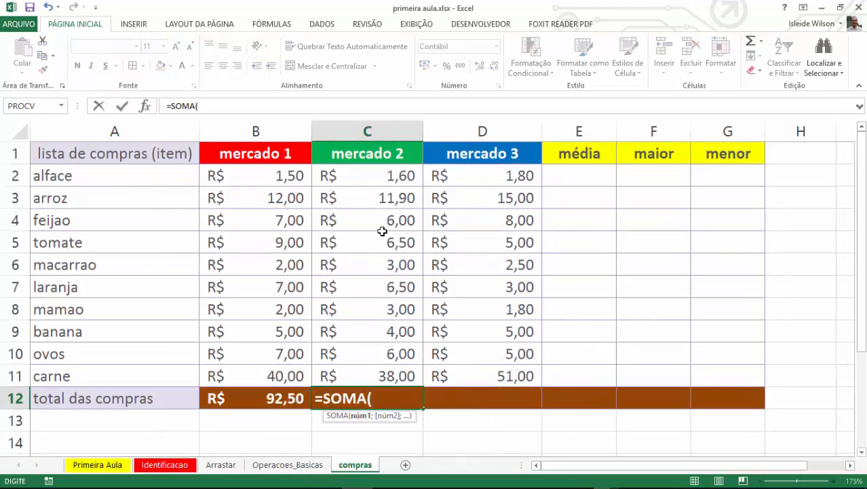
drag(395, 171, 400, 375)
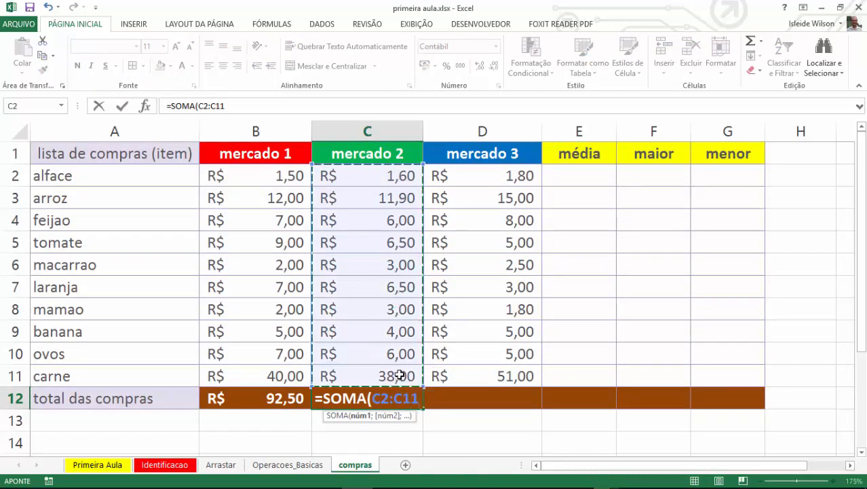
key(Return)
key(Up)
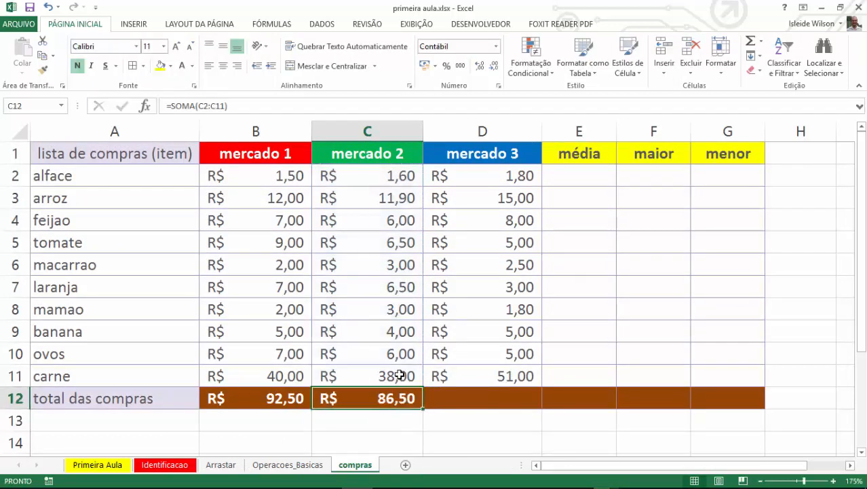
key(Delete)
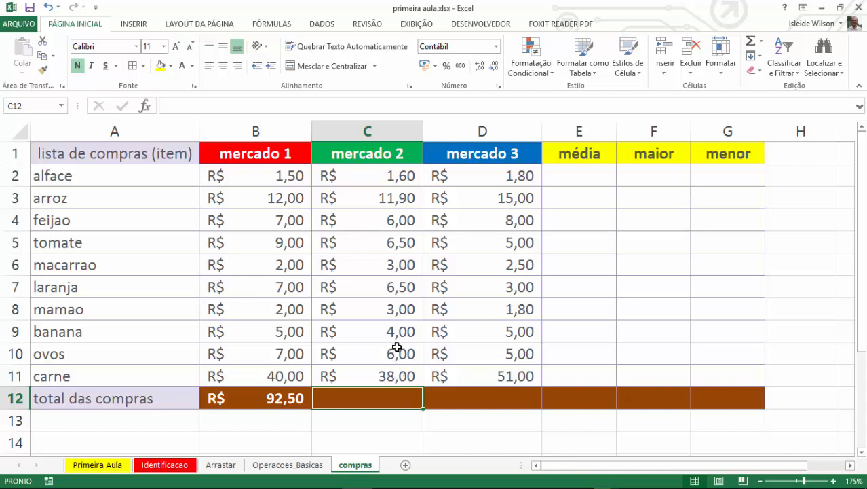
Step: Fill the mercado 1 total formula from B12 across the total das compras row through G12
click(279, 400)
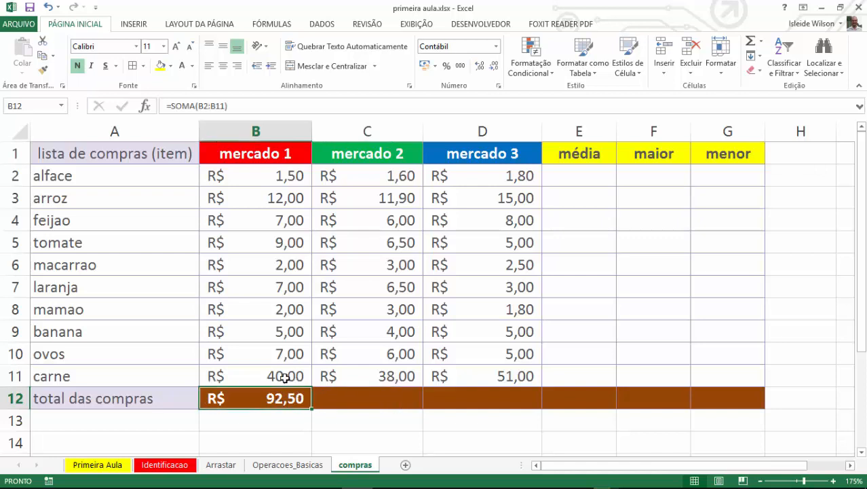
double_click(273, 393)
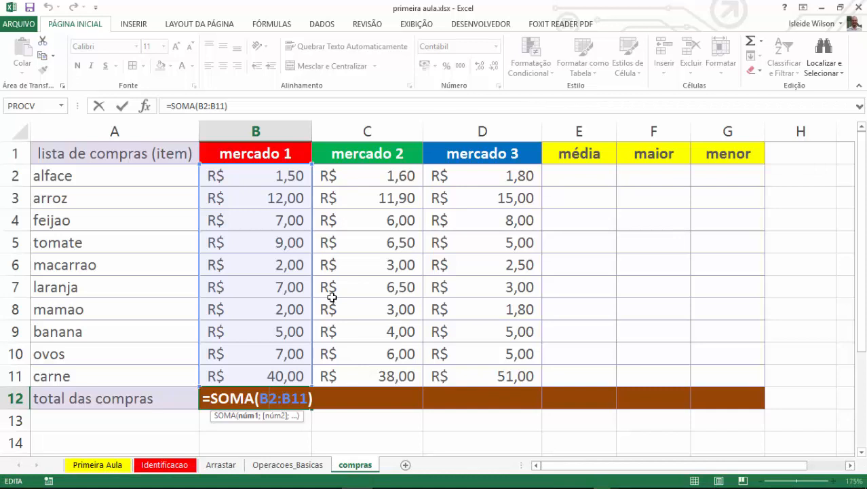
key(Return)
key(Up)
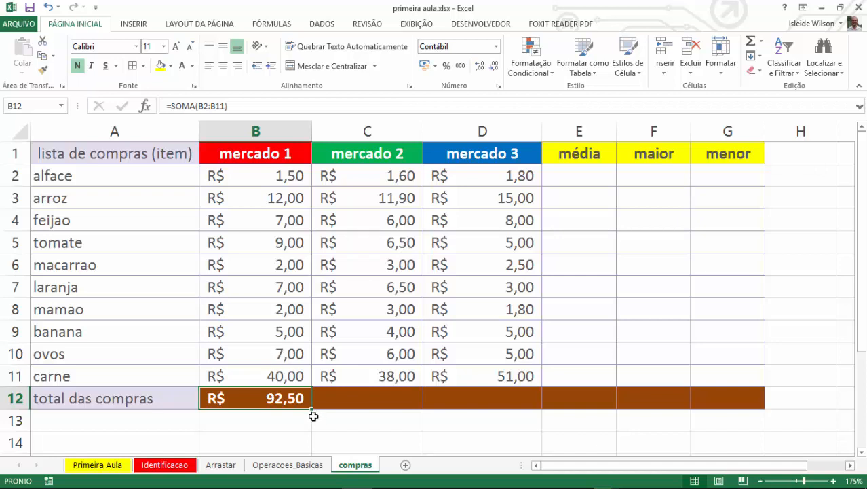
drag(313, 408, 755, 393)
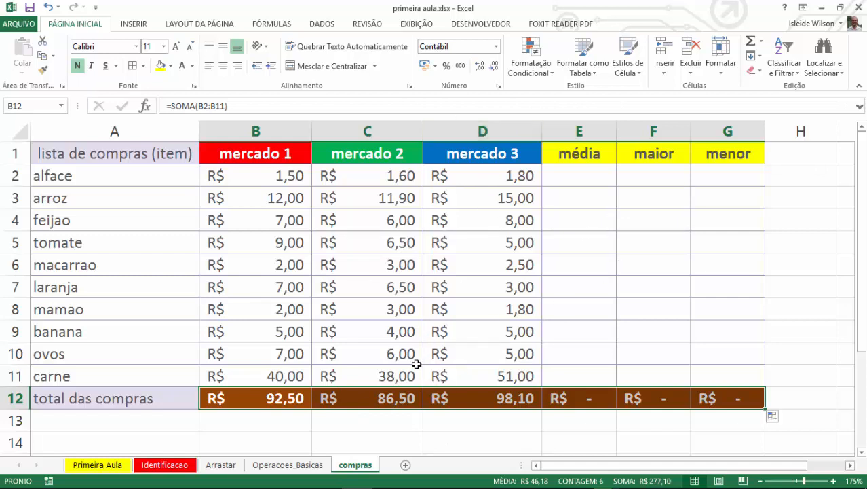
Step: Review the SOMA formulas behind the mercado 1, mercado 2 and mercado 3 totals in B12, C12 and D12
click(261, 401)
double_click(277, 399)
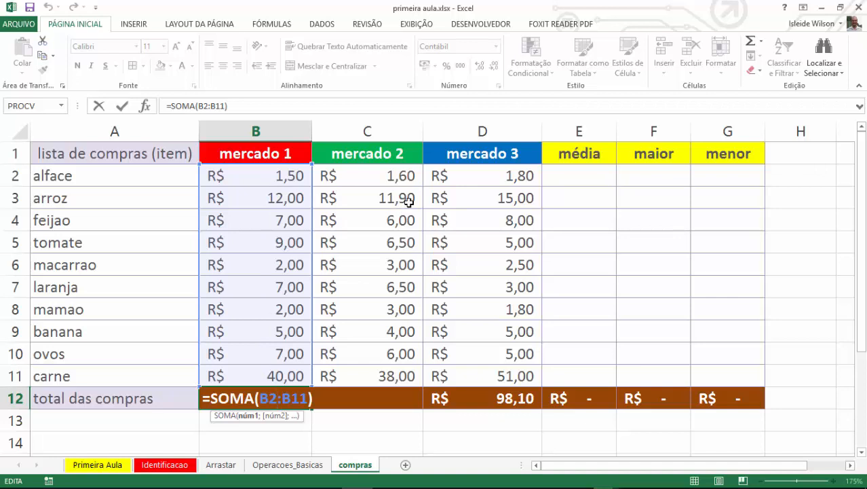
key(Return)
click(377, 397)
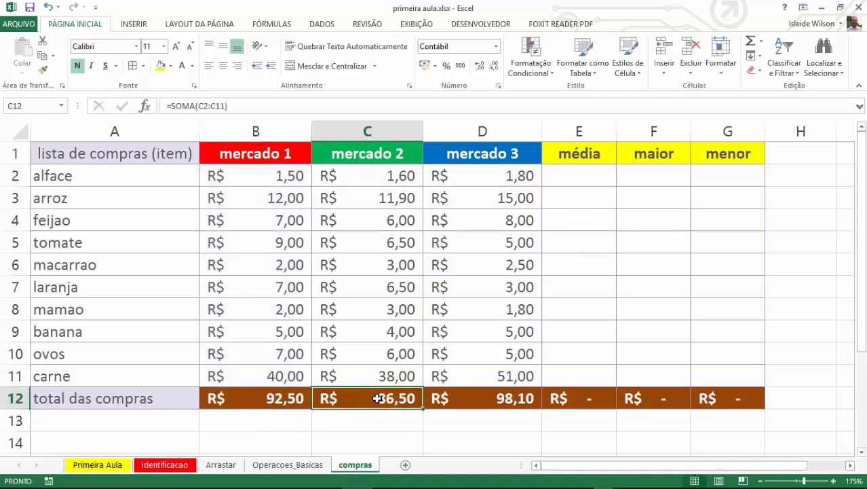
double_click(376, 399)
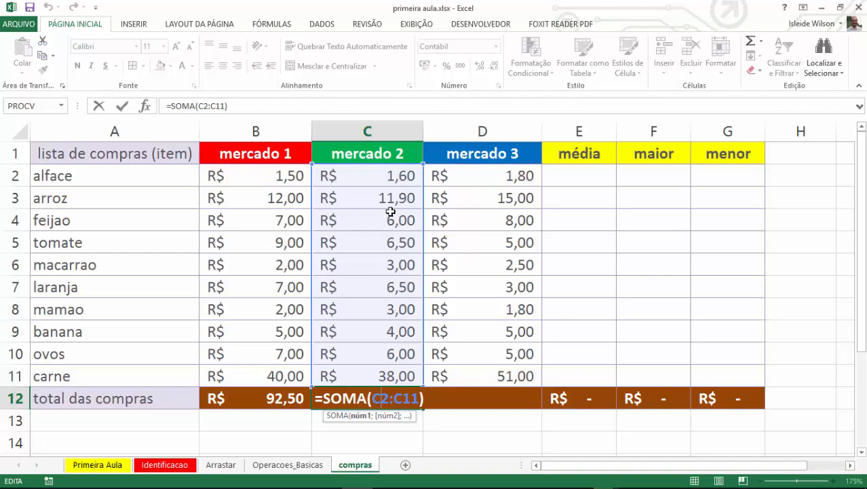
key(Return)
click(461, 403)
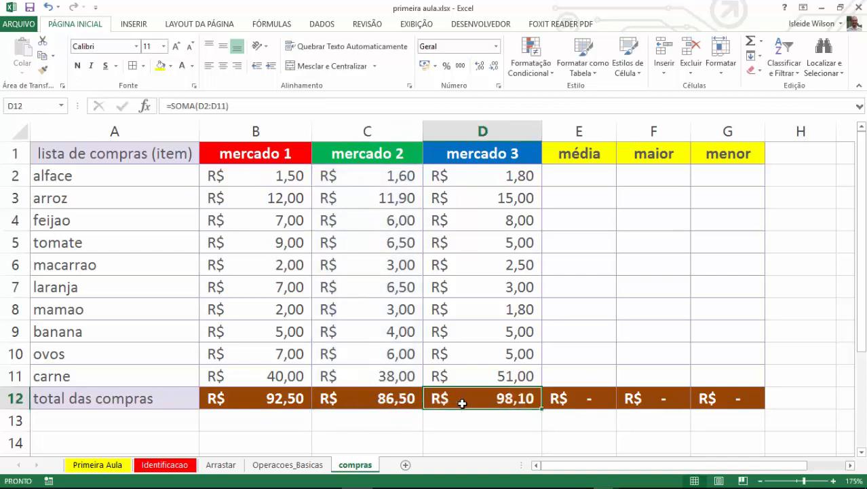
double_click(461, 403)
key(Return)
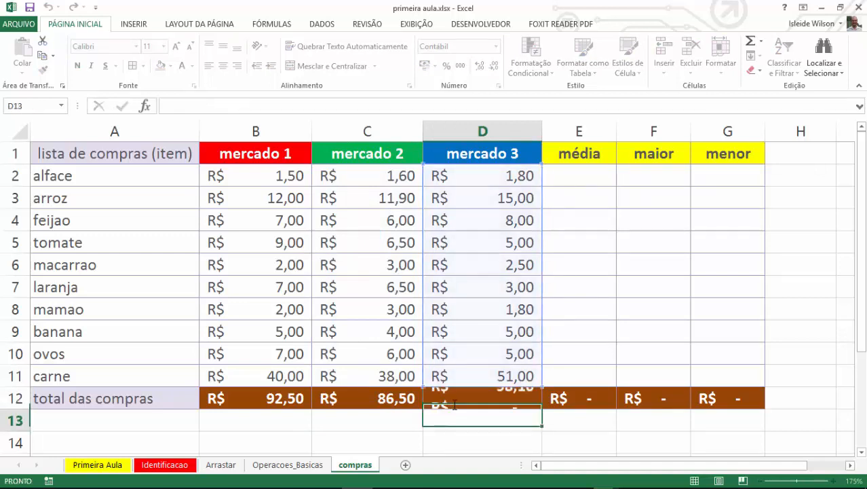
Step: Inspect the SOMA formulas in the total das compras row under média, maior and menor, cells E12 to G12
click(600, 402)
double_click(600, 403)
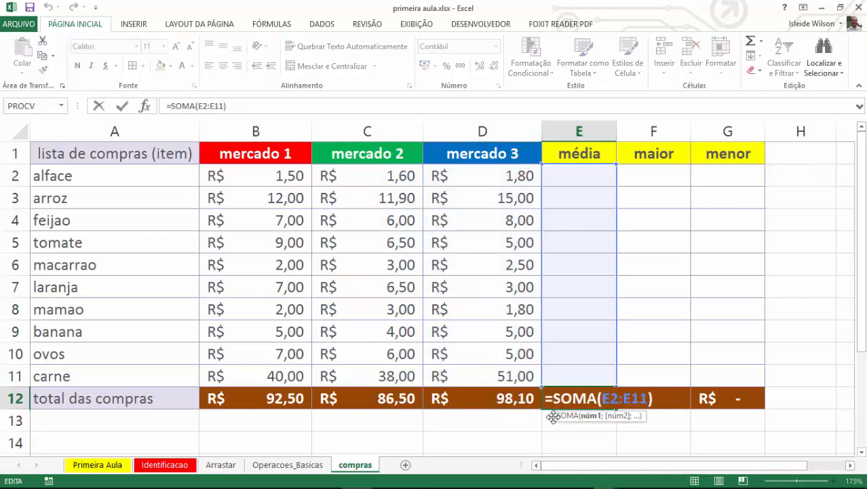
key(Return)
double_click(647, 399)
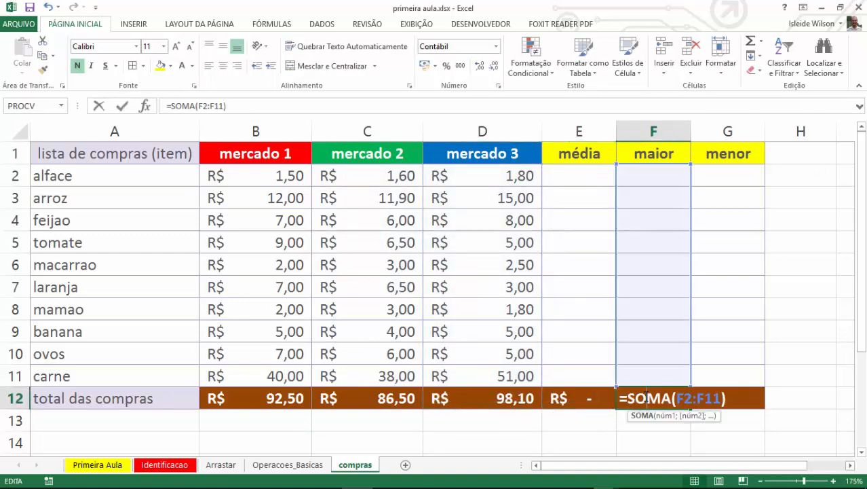
key(Return)
double_click(724, 402)
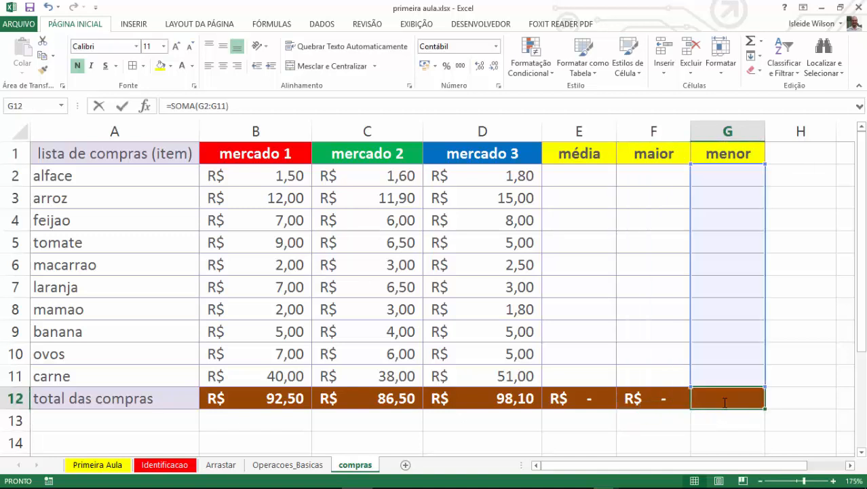
key(Return)
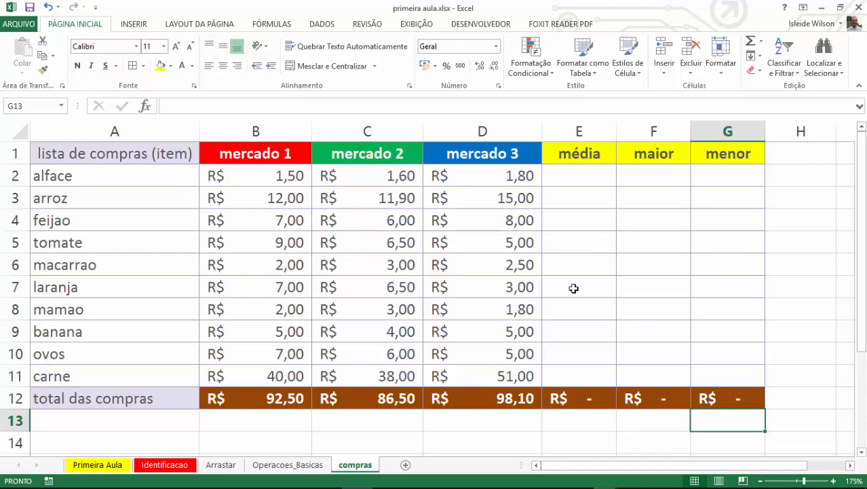
Step: Calculate the average alface price across the three markets in E2 with the formula =MÉDIA(B2:D2)
drag(573, 153, 611, 377)
click(342, 174)
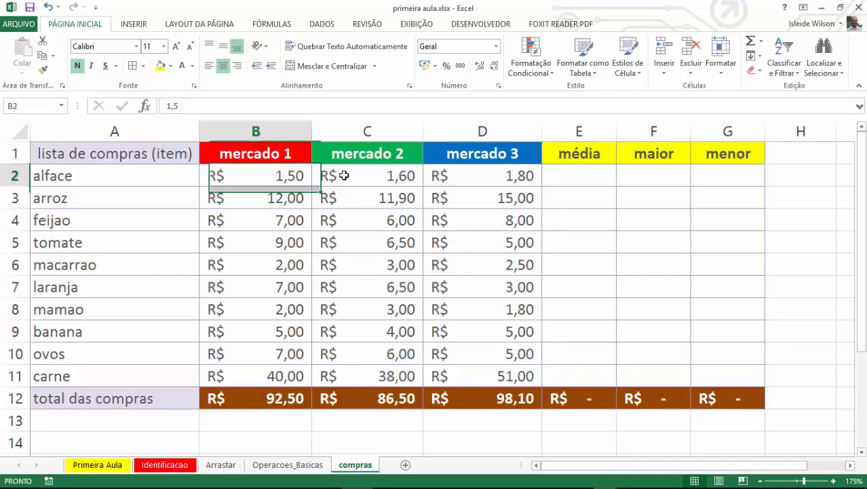
click(401, 175)
click(431, 184)
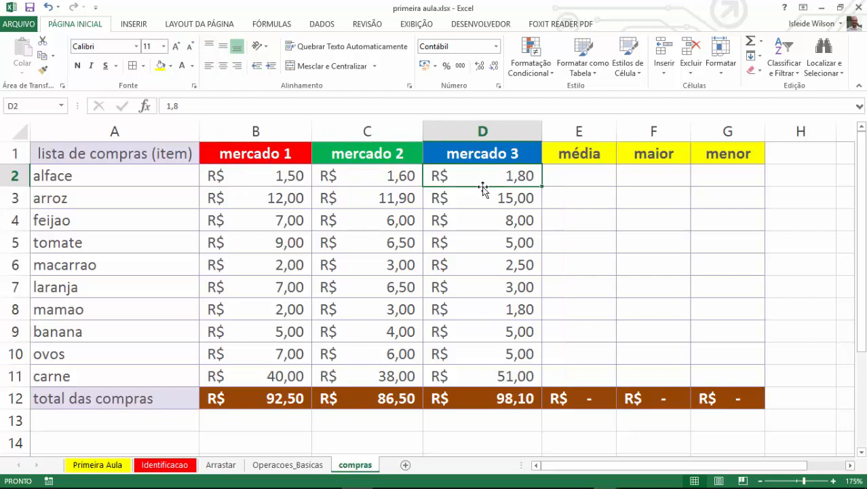
click(551, 178)
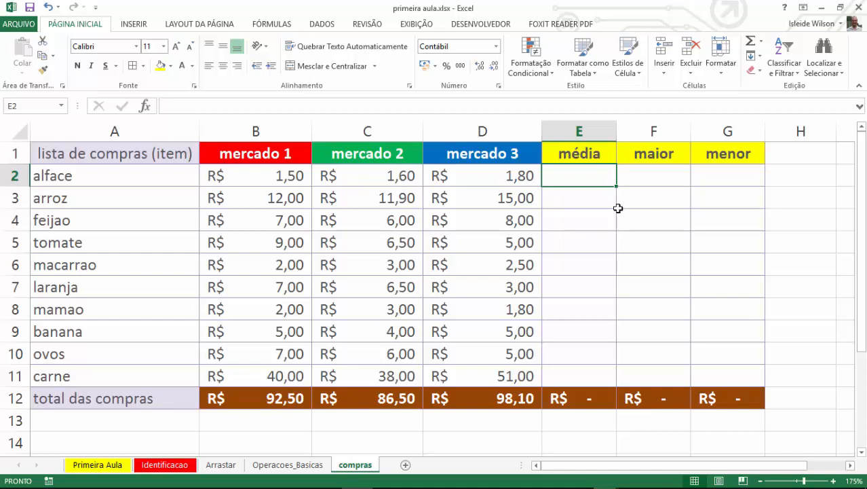
text(=)
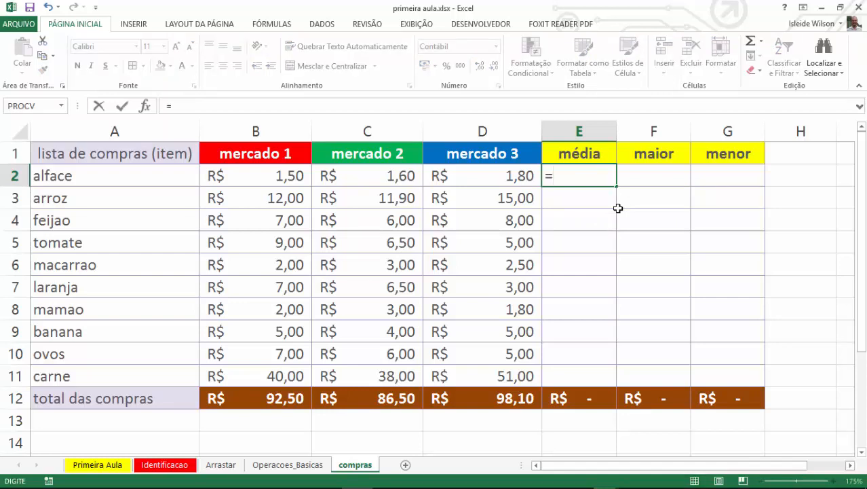
text(méd)
key(Tab)
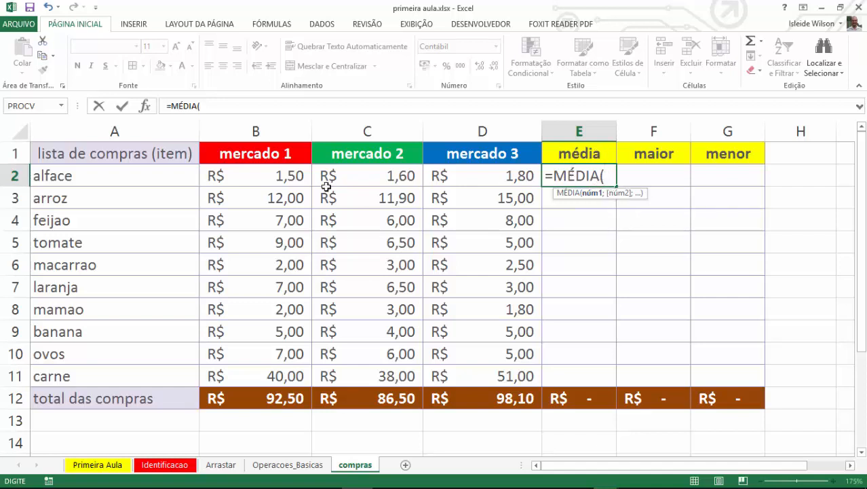
click(238, 170)
drag(238, 170, 450, 171)
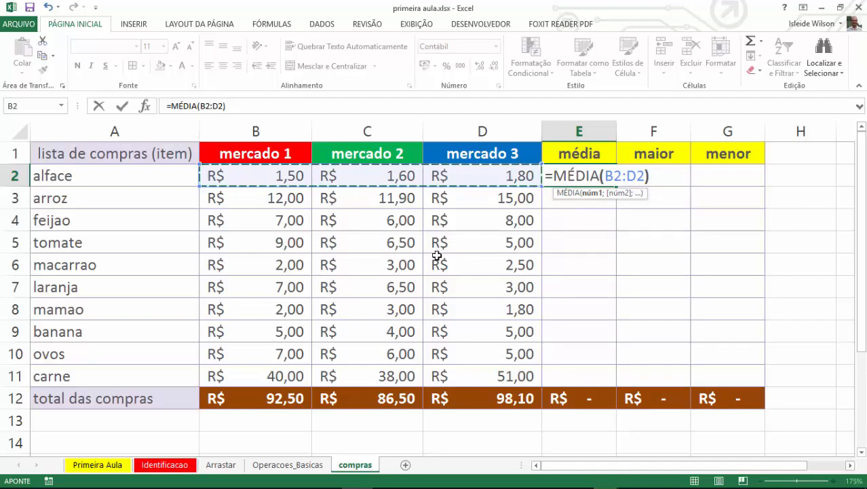
text())
key(Return)
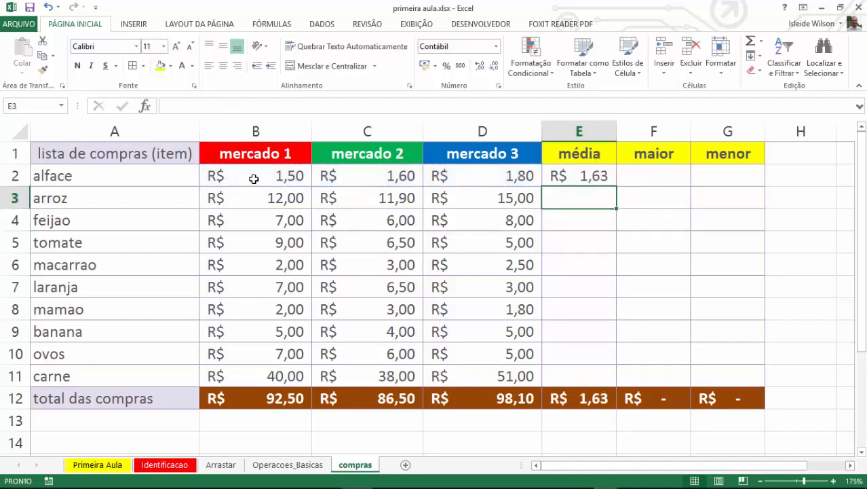
Step: Review the MÉDIA formula in E2 against the three alface prices in B2:D2
drag(258, 178, 483, 179)
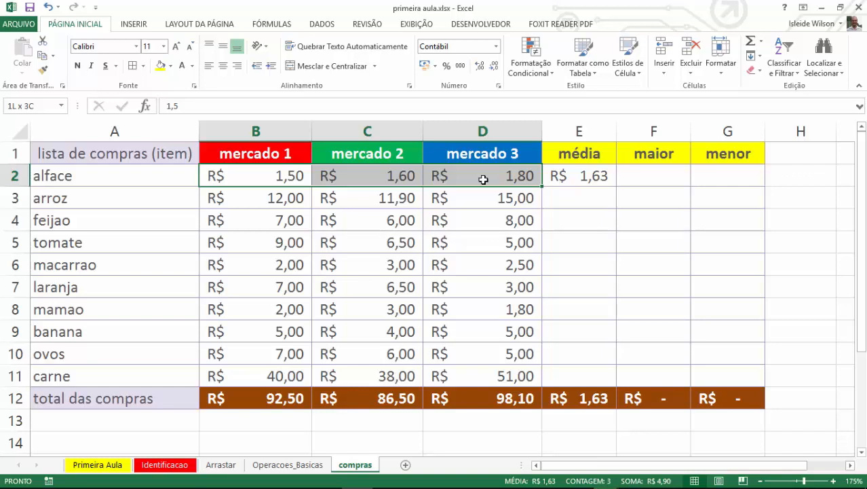
click(589, 178)
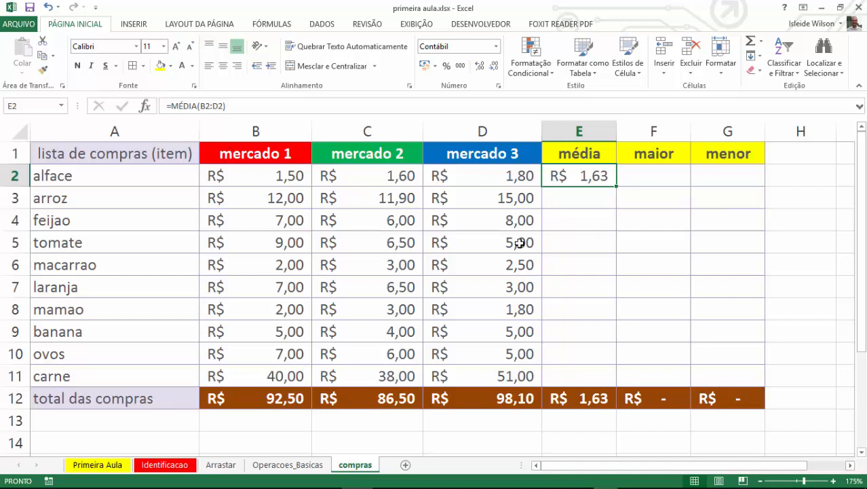
double_click(588, 171)
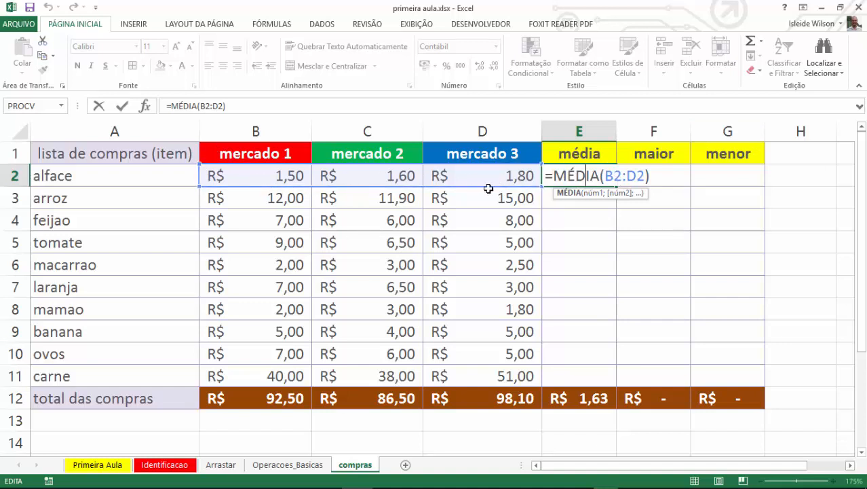
key(Return)
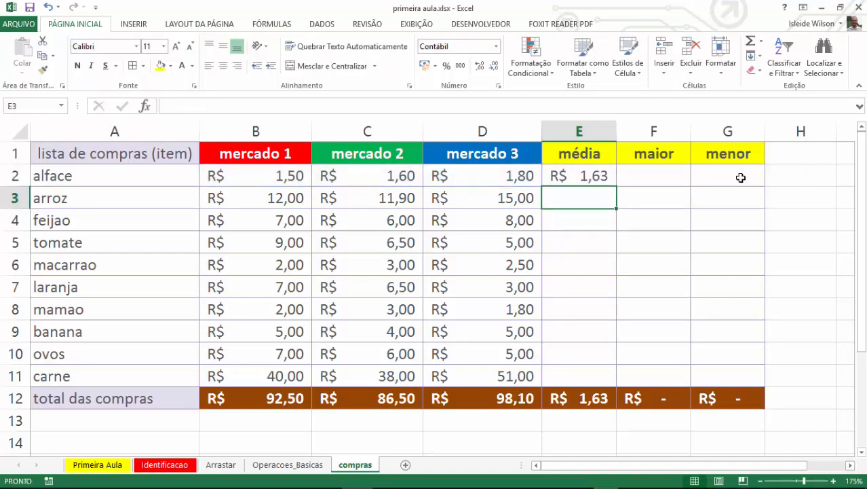
Step: Fill the MÉDIA formula from E2 down the média column through the carne row in E11
click(590, 178)
click(591, 192)
key(Down)
key(Down)
key(Down)
key(Down)
key(Down)
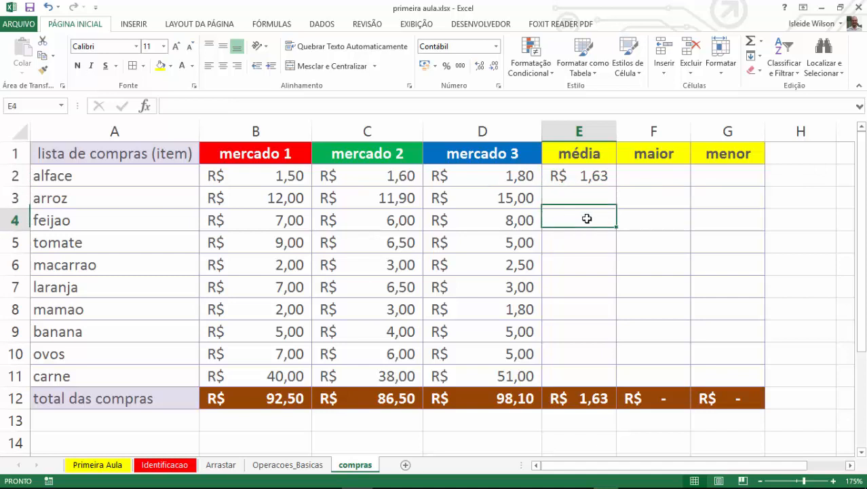
click(570, 357)
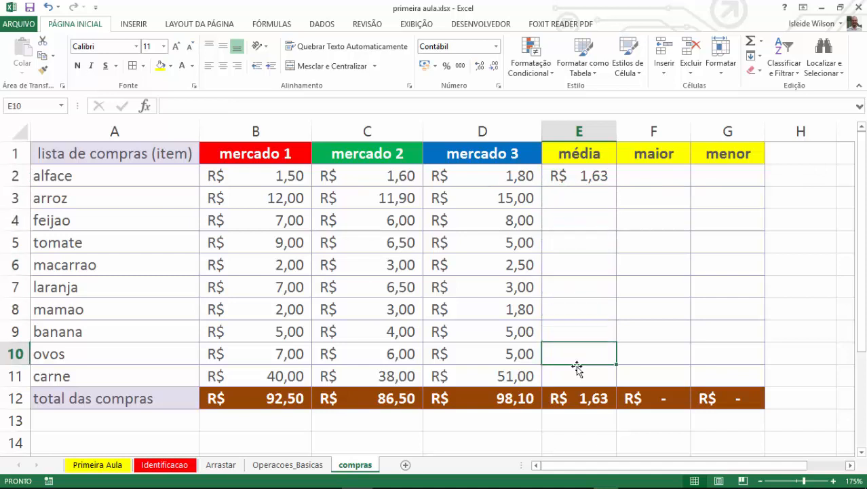
click(594, 177)
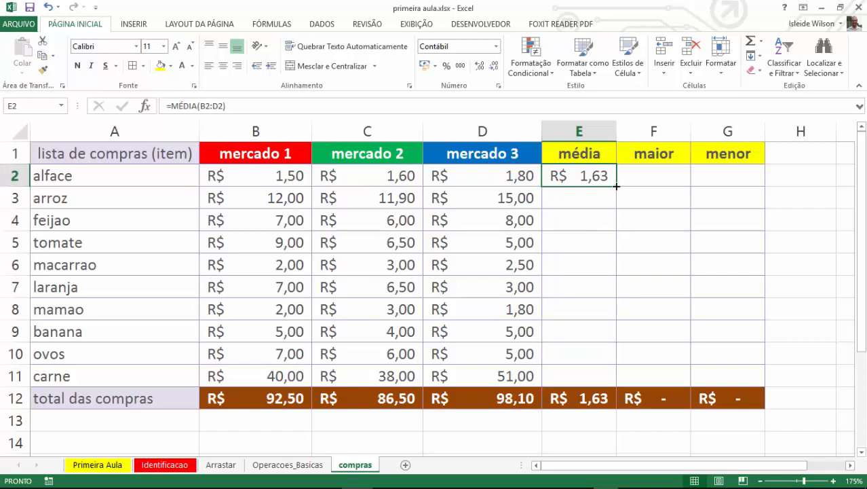
drag(616, 185, 601, 388)
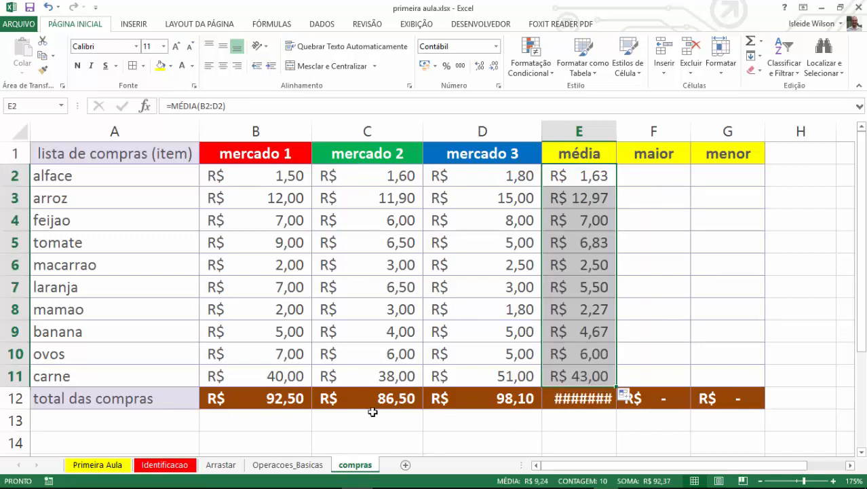
Step: Widen column E slightly so the média total in E12 fits in its cell
click(588, 396)
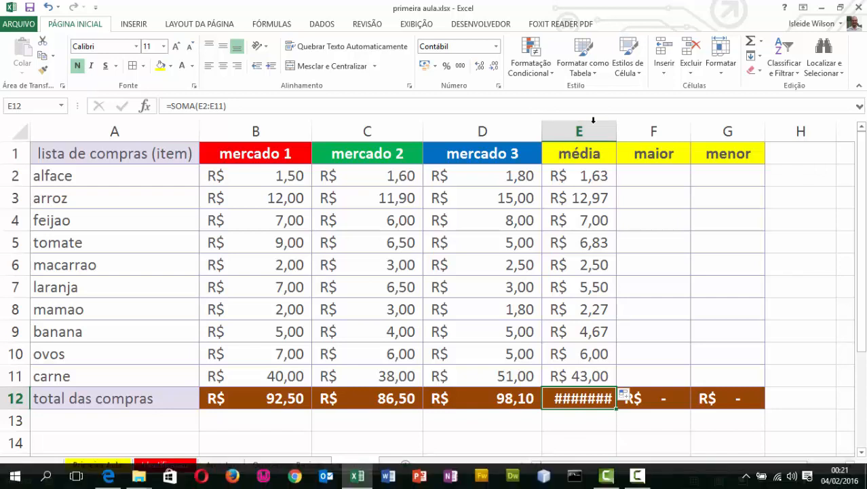
click(555, 233)
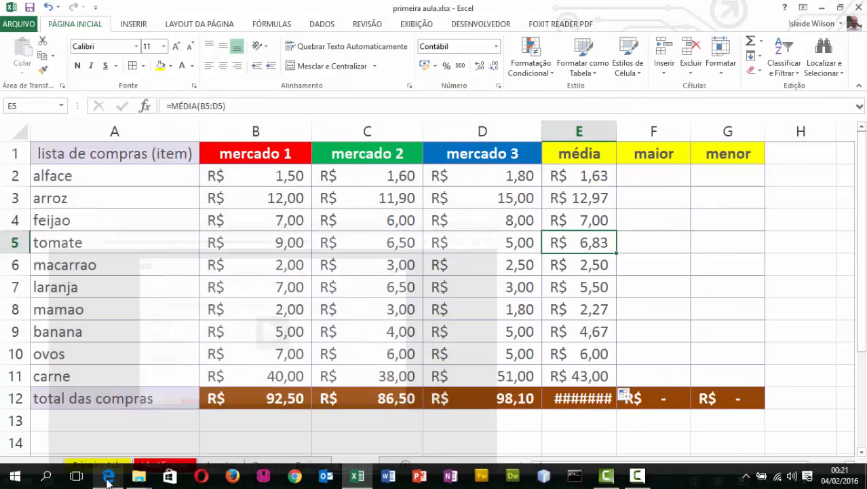
click(495, 293)
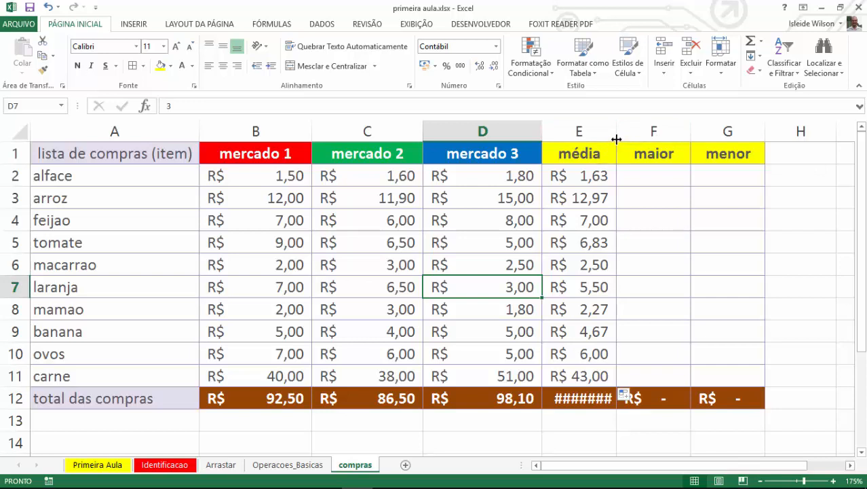
drag(617, 139, 619, 139)
click(585, 401)
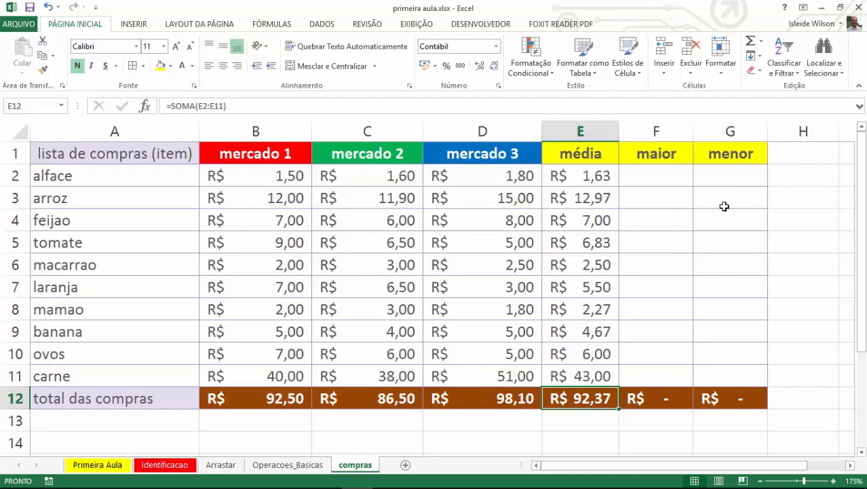
Step: Add the headers máximo in H1 and mínimo in I1, beside the menor column
click(641, 178)
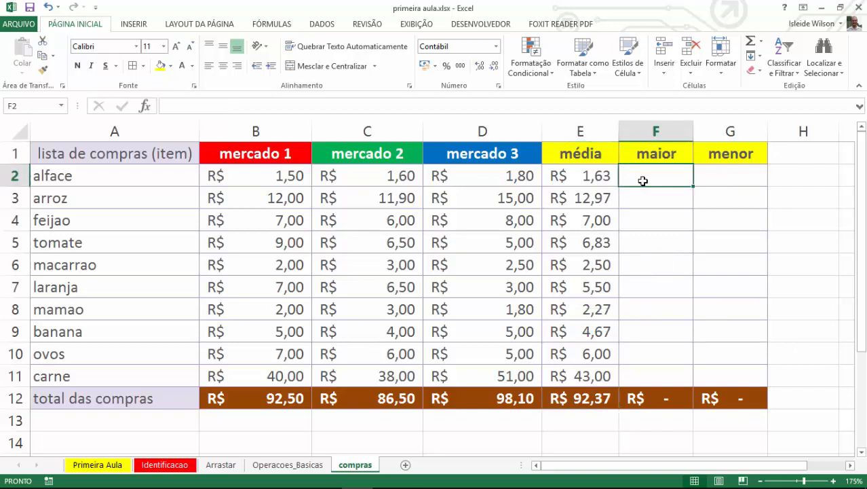
click(709, 175)
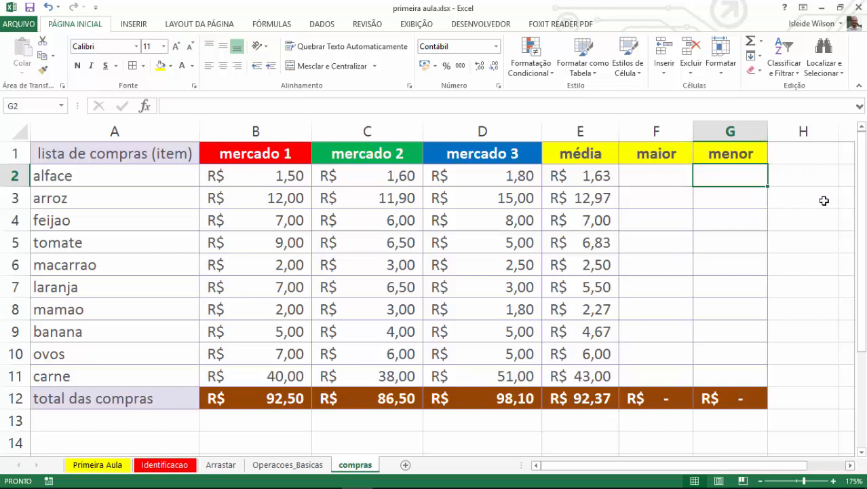
key(Right)
key(Right)
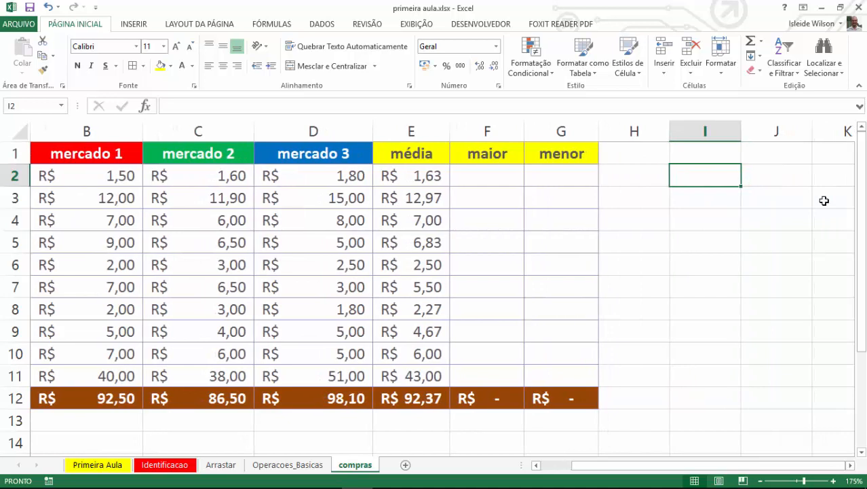
key(Up)
key(Left)
text(máximo)
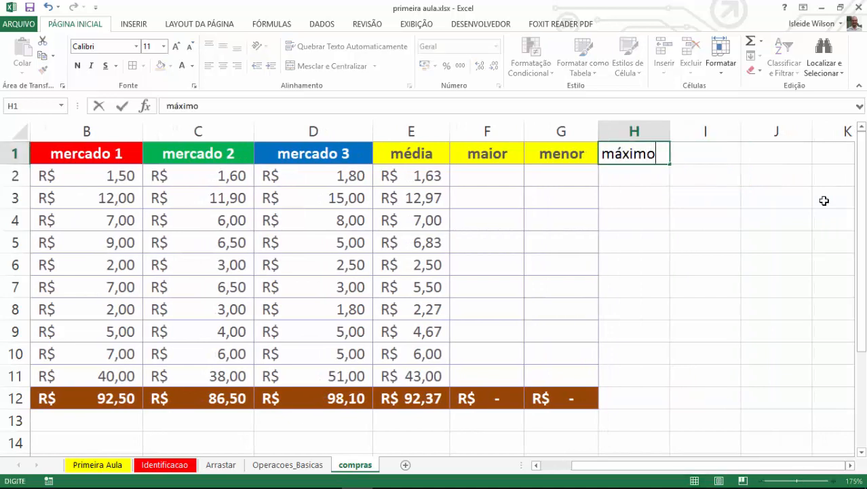
key(Right)
text(mí)
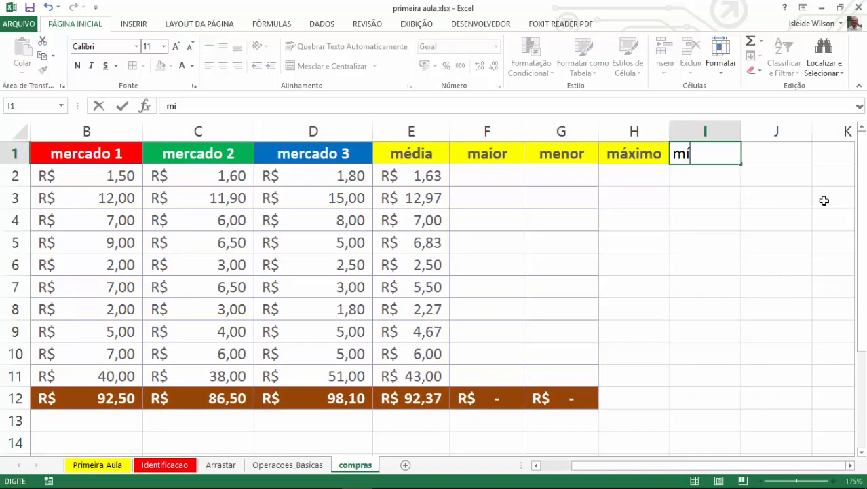
text(nimo)
key(Return)
key(Left)
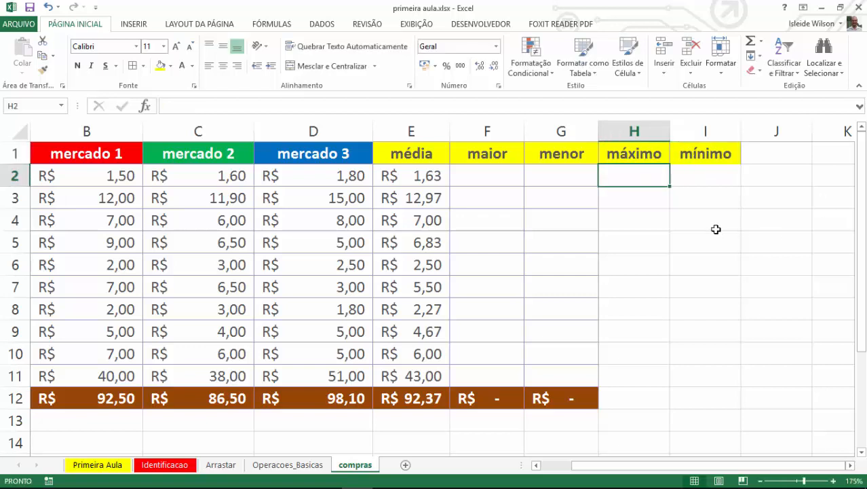
mouse_move(567, 171)
mouse_down()
mouse_move(660, 186)
mouse_move(606, 196)
mouse_move(561, 175)
mouse_up()
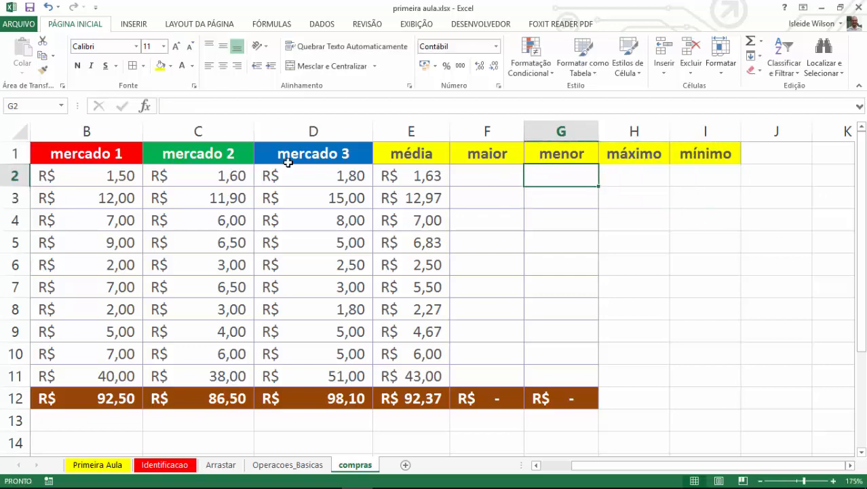
Step: Copy the formatting of cell F4 onto H2:I11 and of total cell G12 onto H12:I12
click(514, 218)
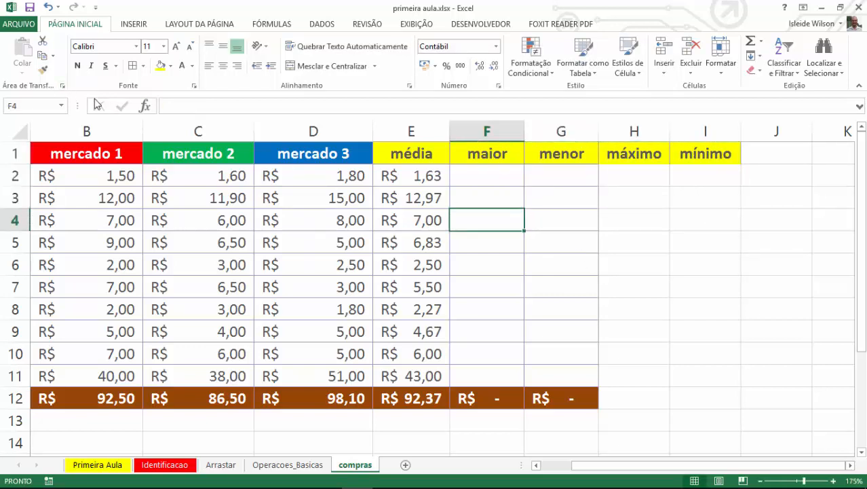
click(42, 70)
mouse_move(646, 177)
mouse_down()
mouse_move(728, 312)
mouse_move(711, 380)
mouse_up()
click(570, 397)
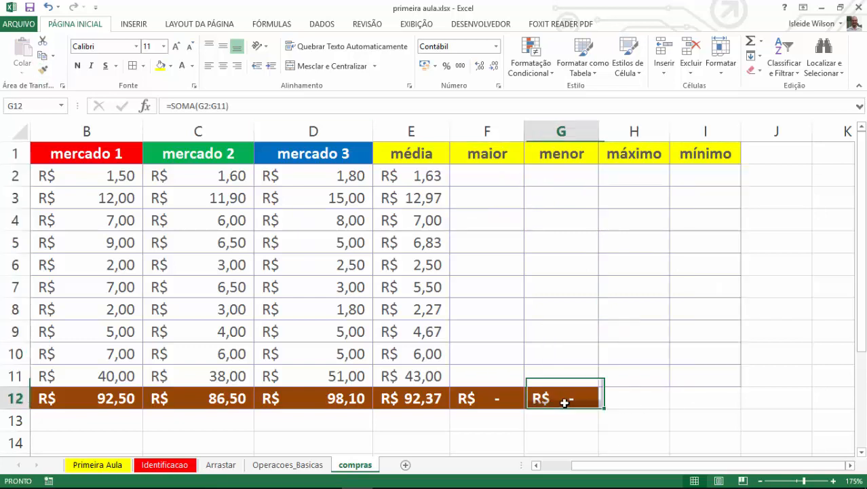
click(42, 70)
drag(664, 403, 703, 404)
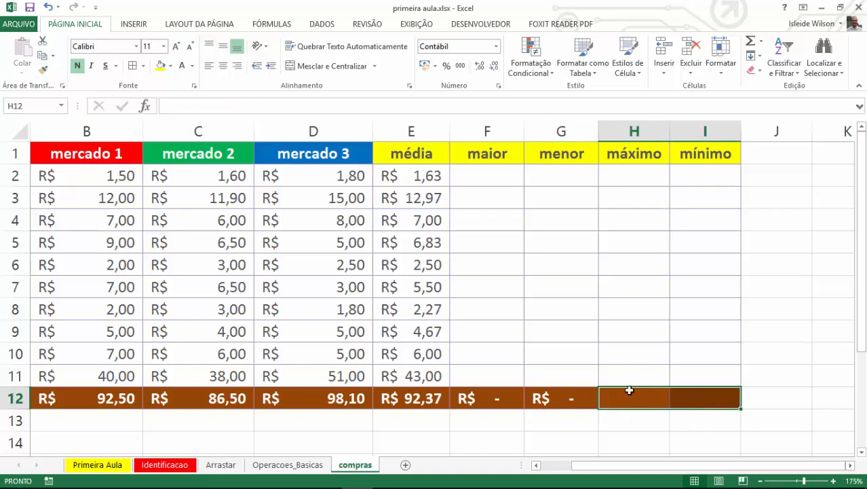
Step: Fill the SOMA total formula from G12 across to the máximo and mínimo totals in H12:I12
click(561, 397)
drag(597, 407, 736, 410)
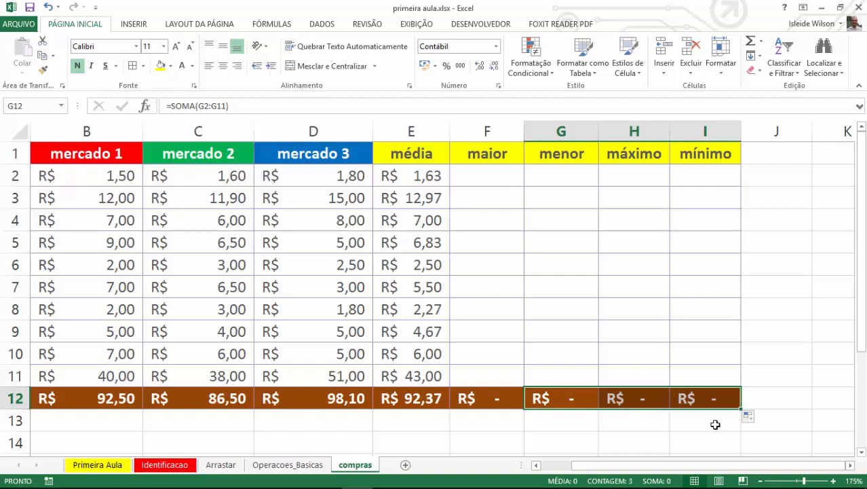
click(655, 322)
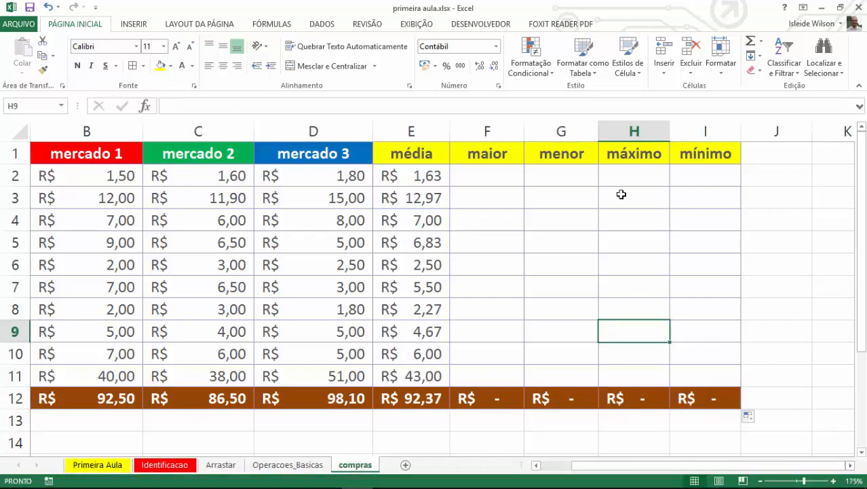
Step: Enter the formula =MÁXIMO(B2:D2) in H2 to get the highest alface price
drag(614, 466, 582, 475)
click(540, 326)
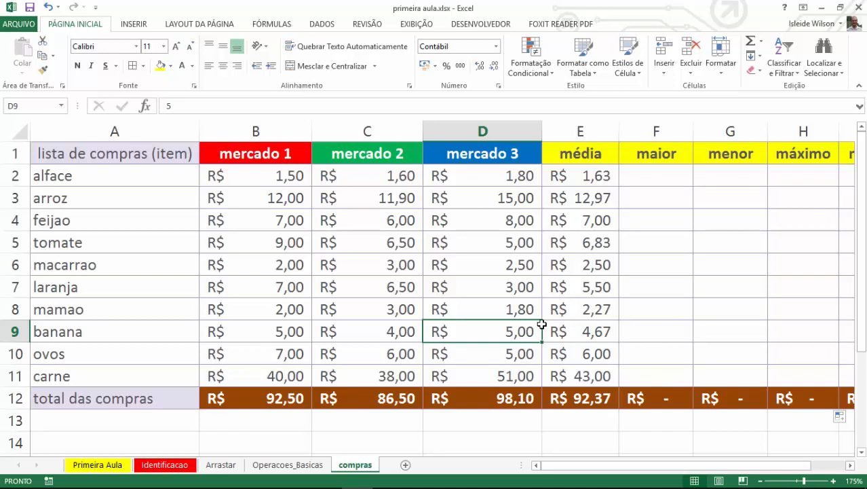
click(791, 180)
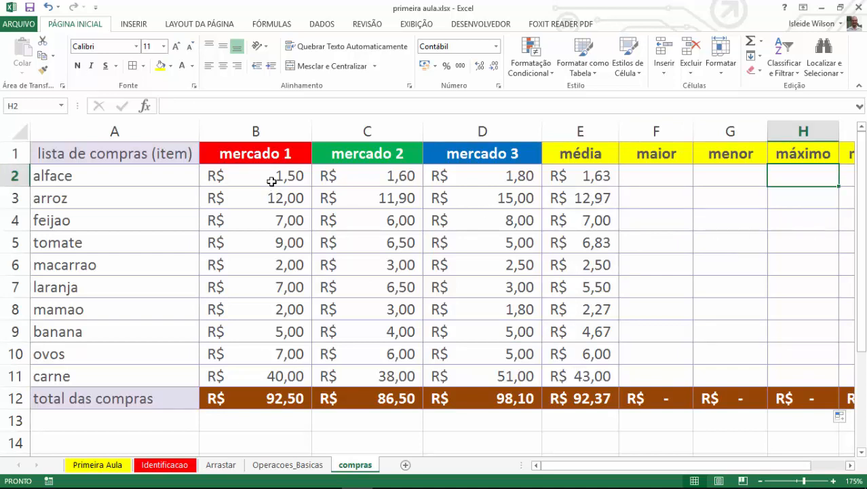
text(=má)
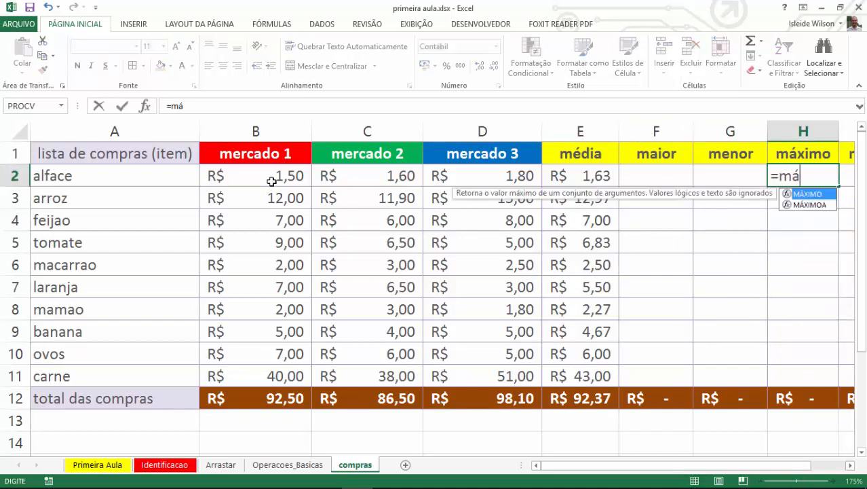
text(x)
key(Tab)
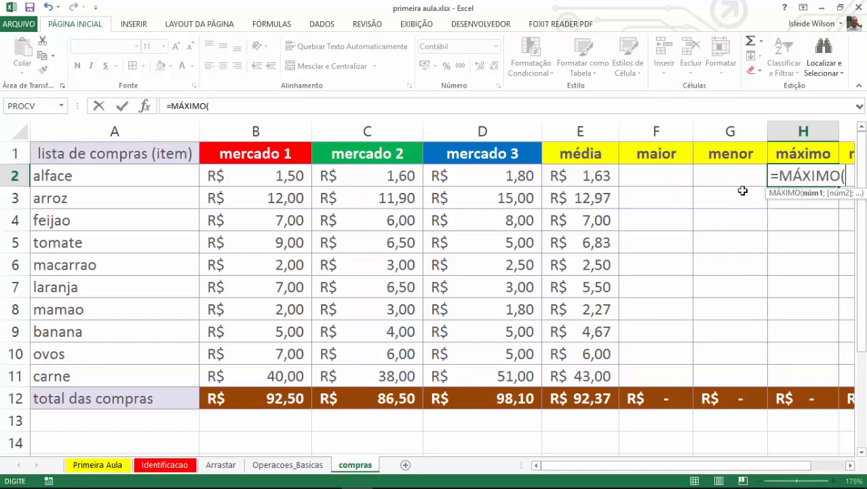
click(272, 176)
drag(360, 175, 455, 176)
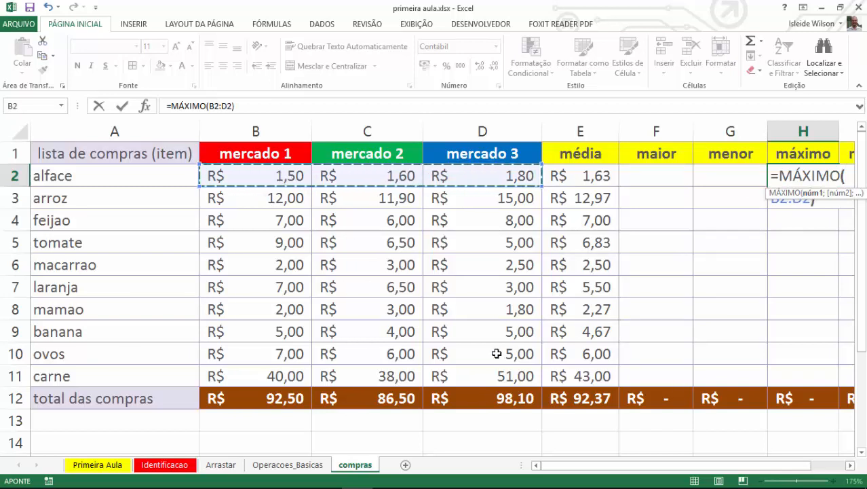
text())
key(Return)
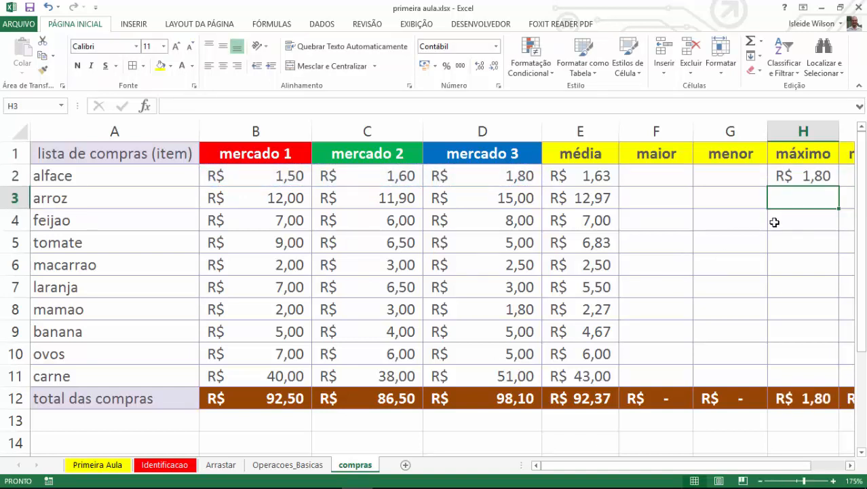
Step: Fill the MÁXIMO formula from H2 down through the carne row in H11 and auto-fit column H's width
click(826, 180)
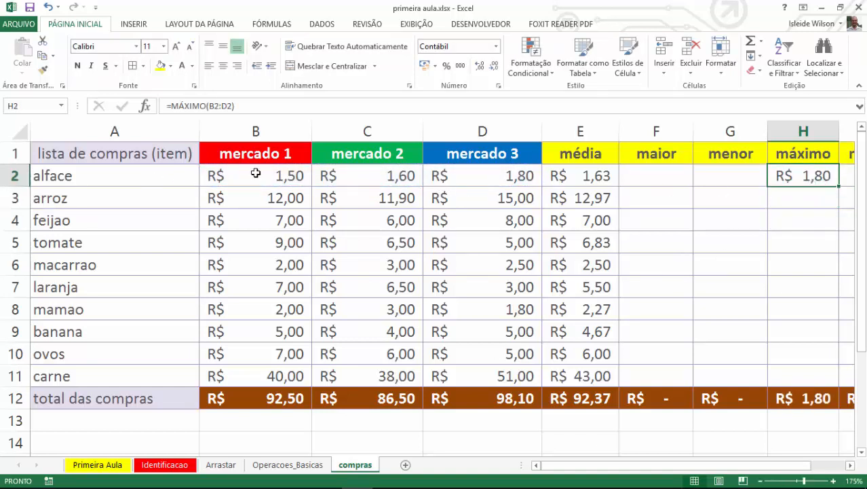
drag(254, 175, 500, 178)
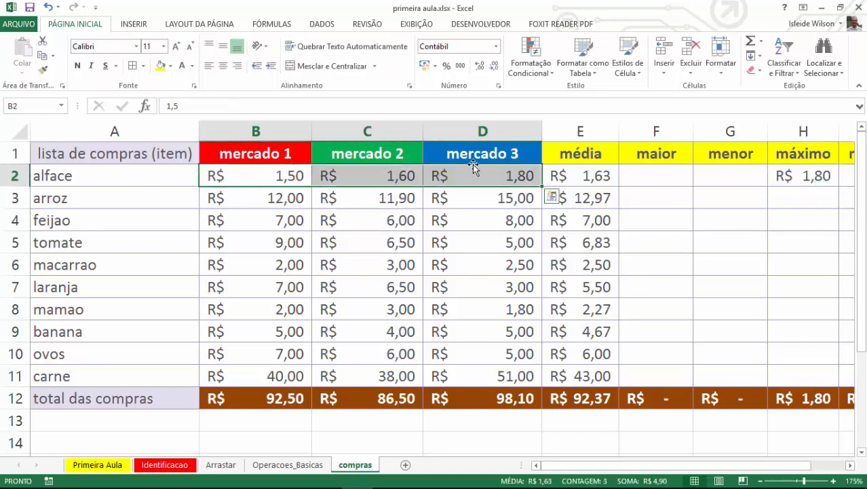
click(507, 182)
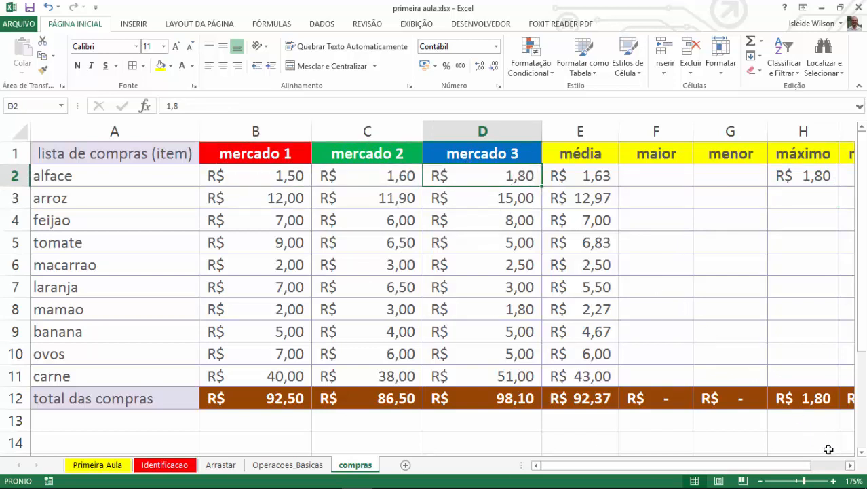
click(850, 465)
click(666, 184)
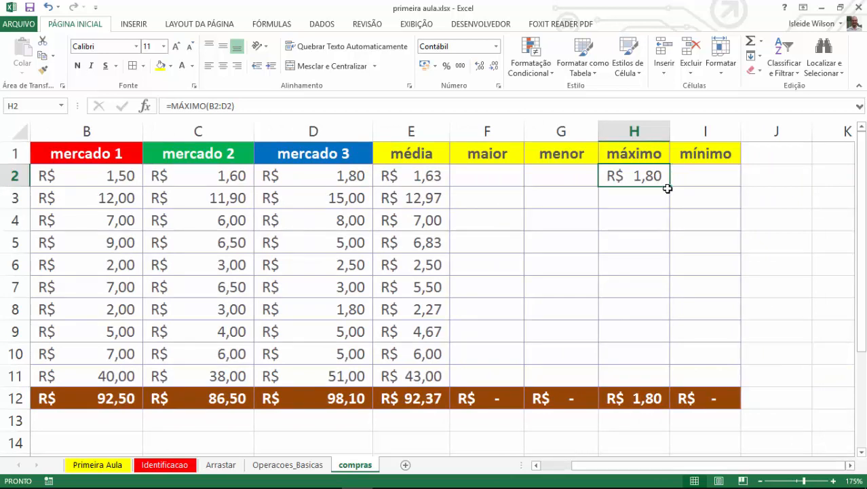
drag(669, 188, 667, 378)
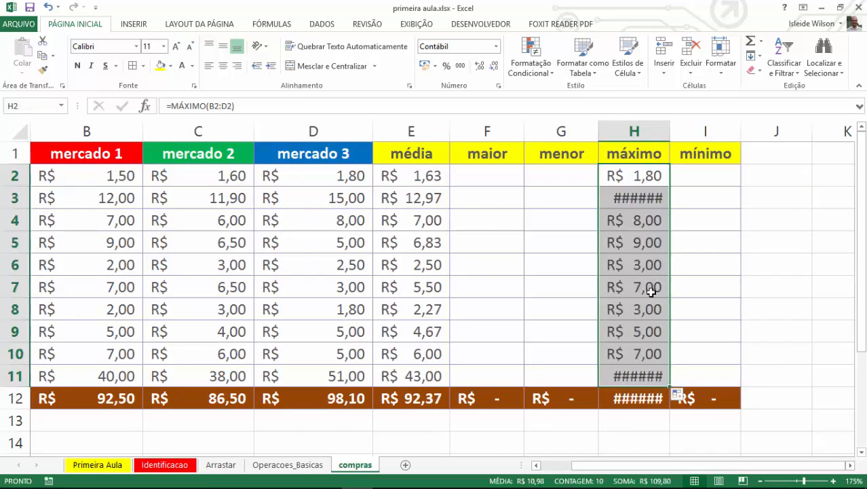
double_click(670, 131)
Step: Enter the formula =MÍNIMO(B2:D2) in I2 to get the lowest alface price
click(706, 182)
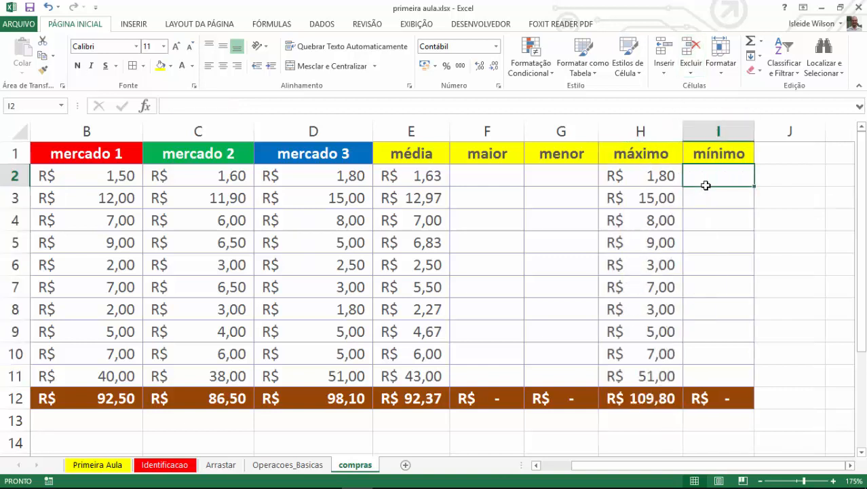
text(=)
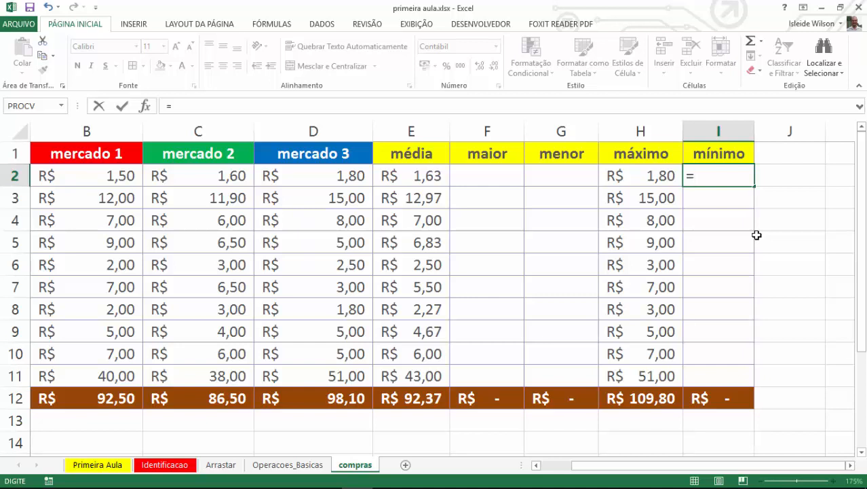
text(mín)
key(Tab)
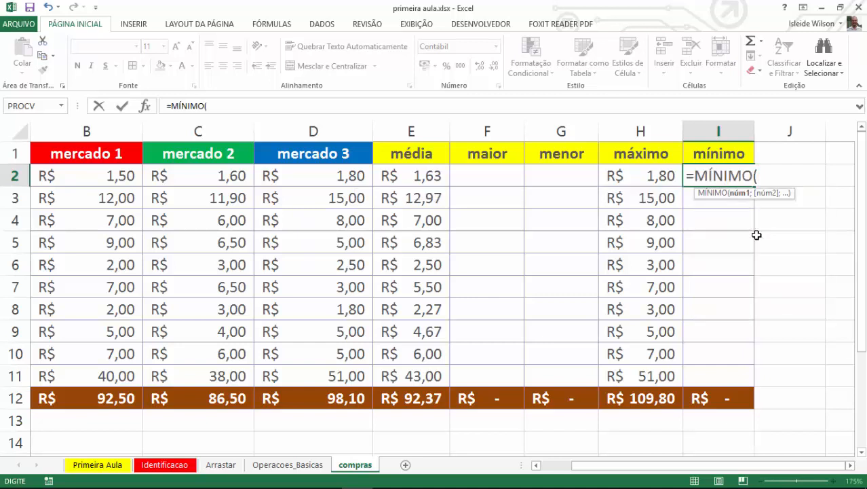
drag(724, 465, 696, 465)
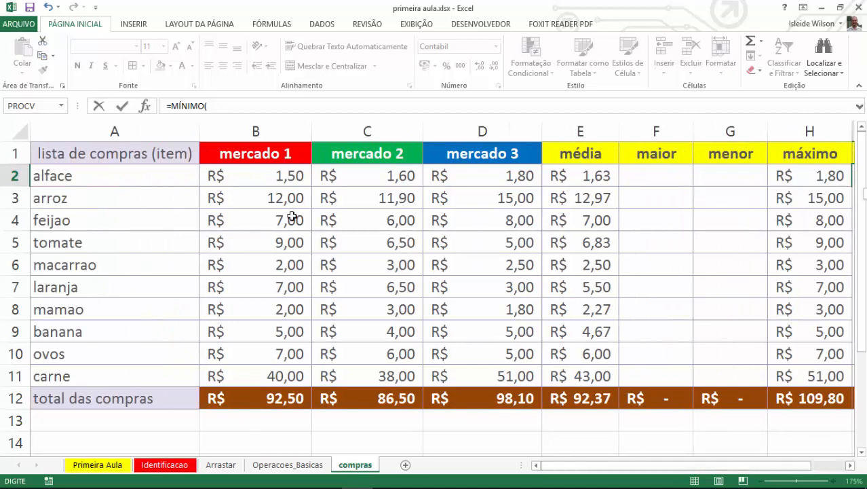
drag(299, 178, 503, 179)
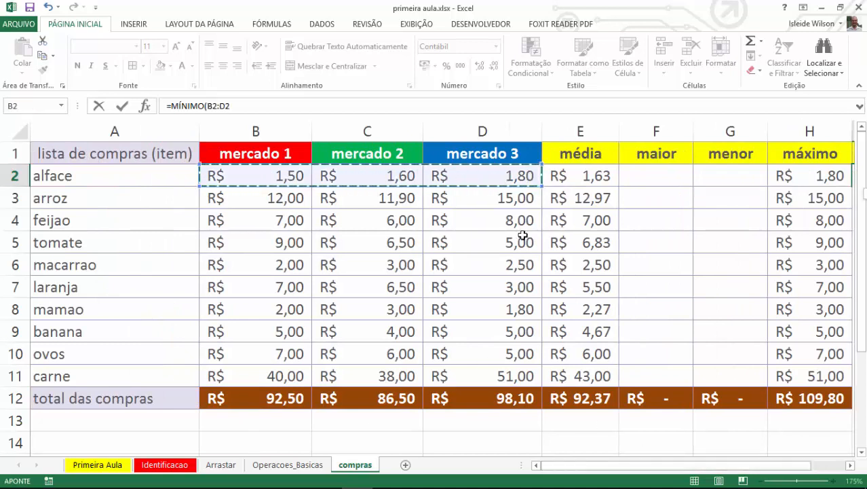
text())
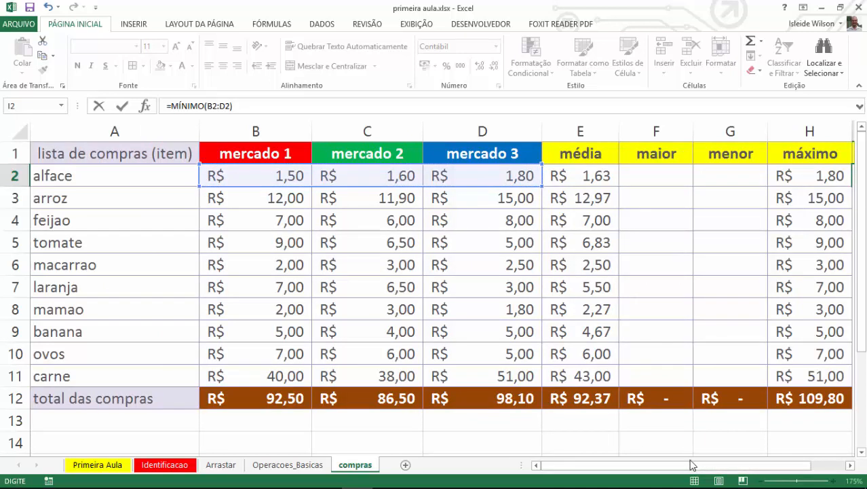
drag(695, 467, 788, 466)
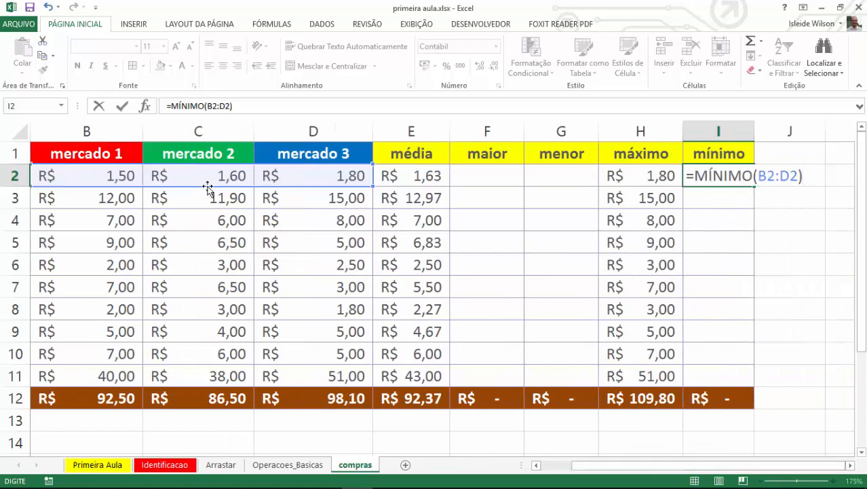
key(Return)
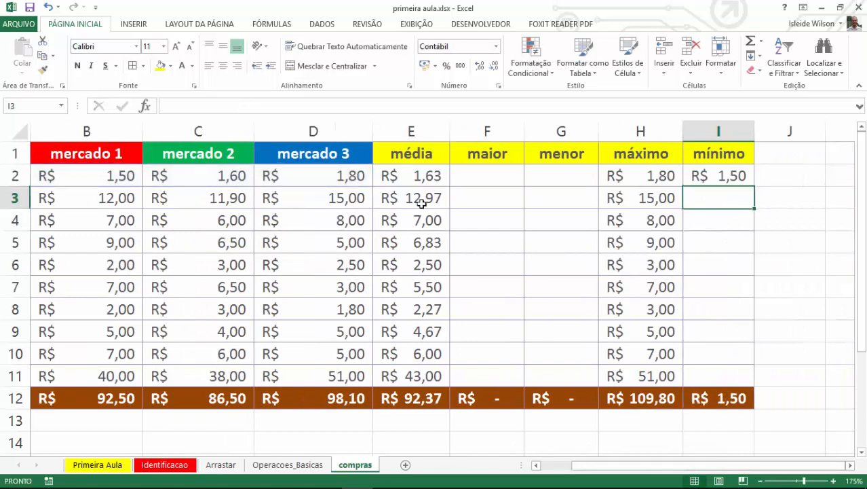
Step: Fill the MÍNIMO formula from I2 down through the carne row in I11 and auto-fit column I's width
click(719, 173)
drag(756, 185, 759, 383)
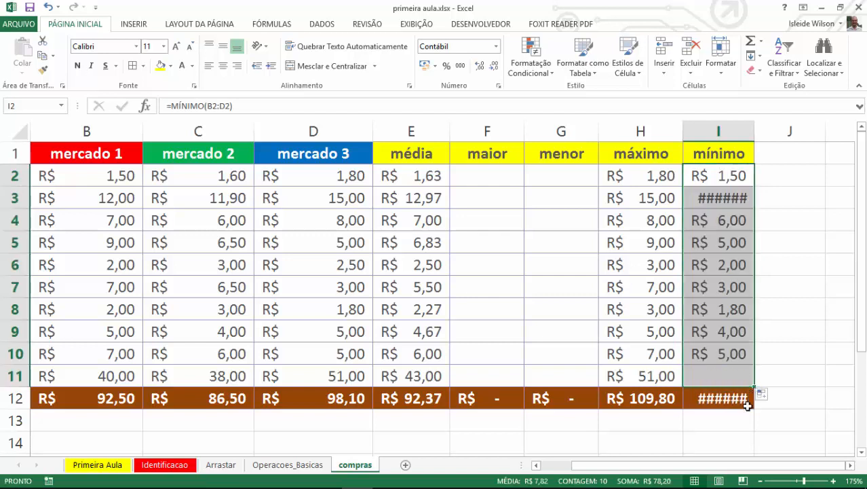
double_click(750, 116)
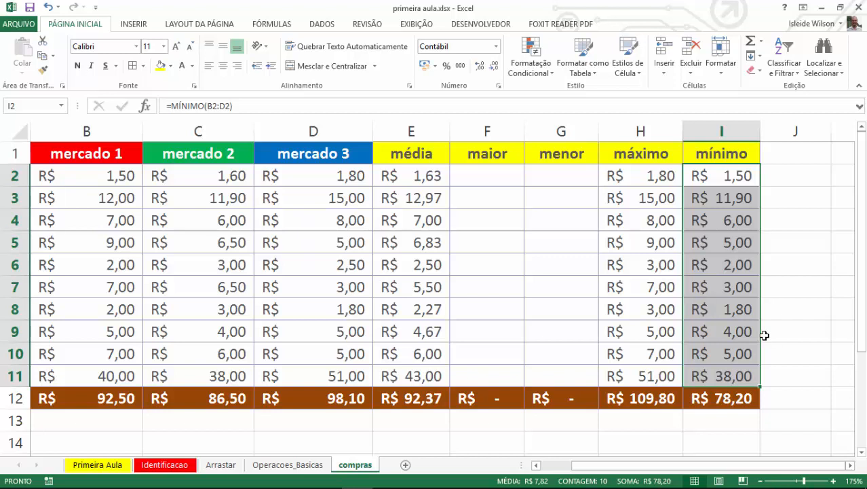
Step: Enter the formula =MAIOR(B2:D2;1) in F2 to get the first-largest alface price in the maior column
click(518, 193)
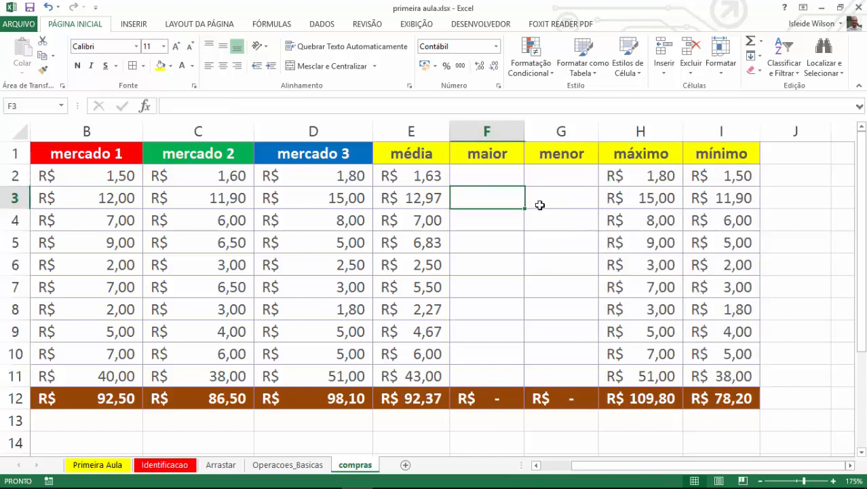
key(Up)
text(=)
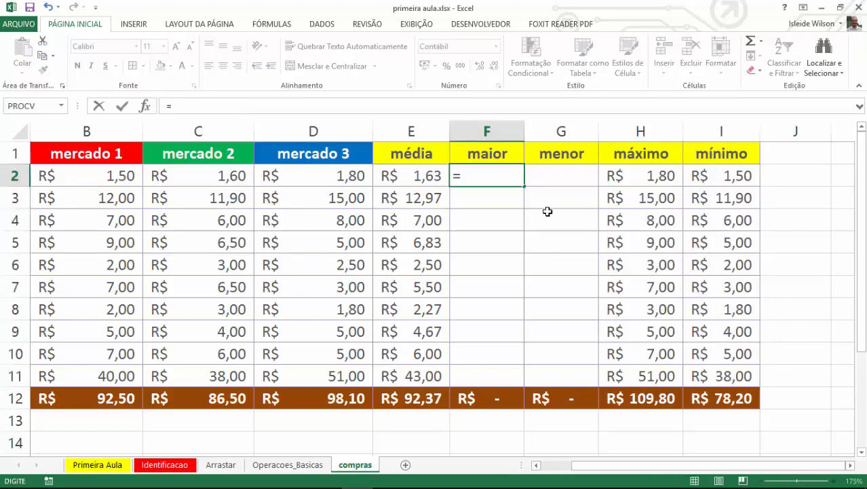
text(maior)
key(Tab)
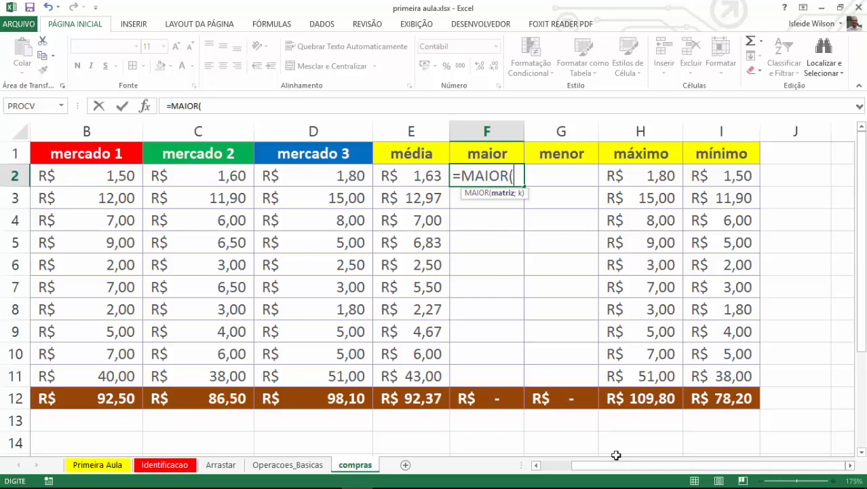
drag(597, 465, 569, 465)
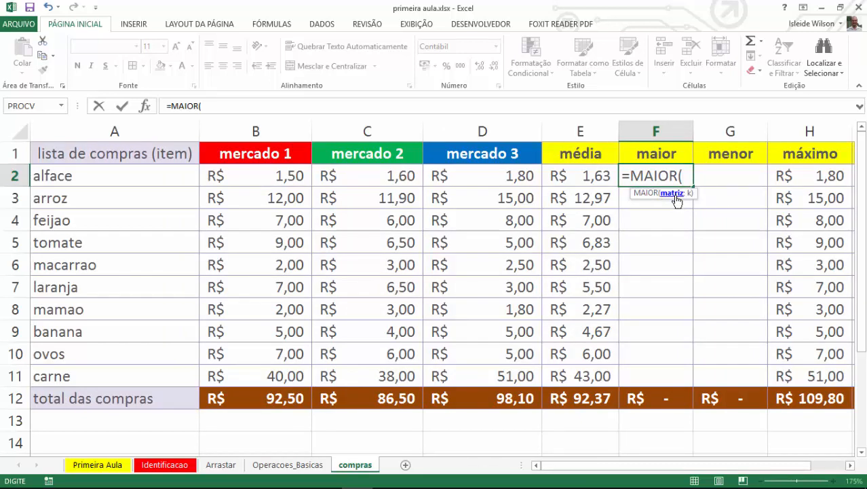
drag(269, 175, 437, 175)
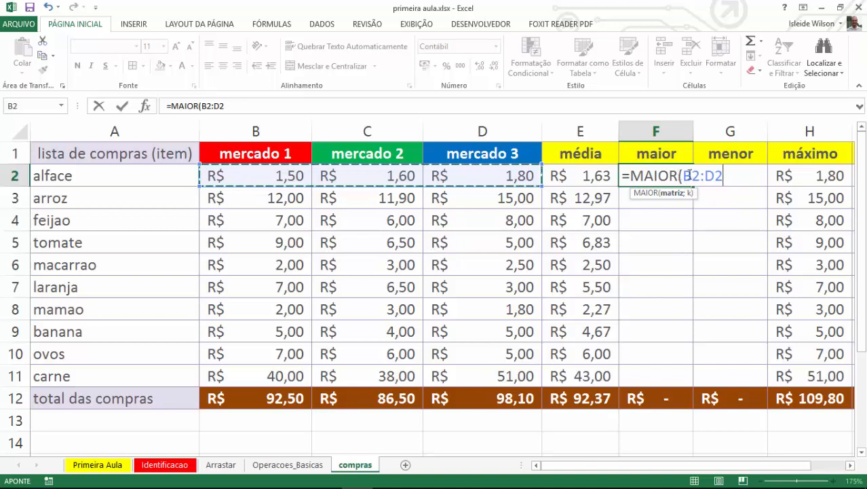
click(728, 175)
text(;)
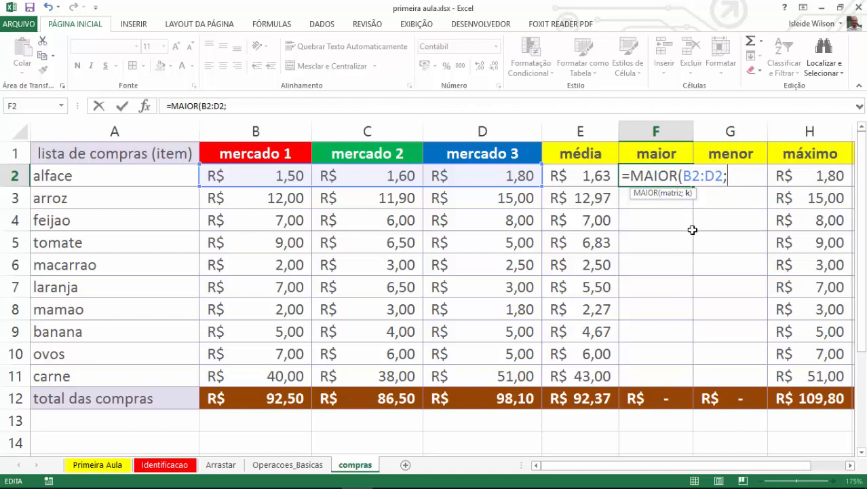
key(BackSpace)
text(;)
text(1)
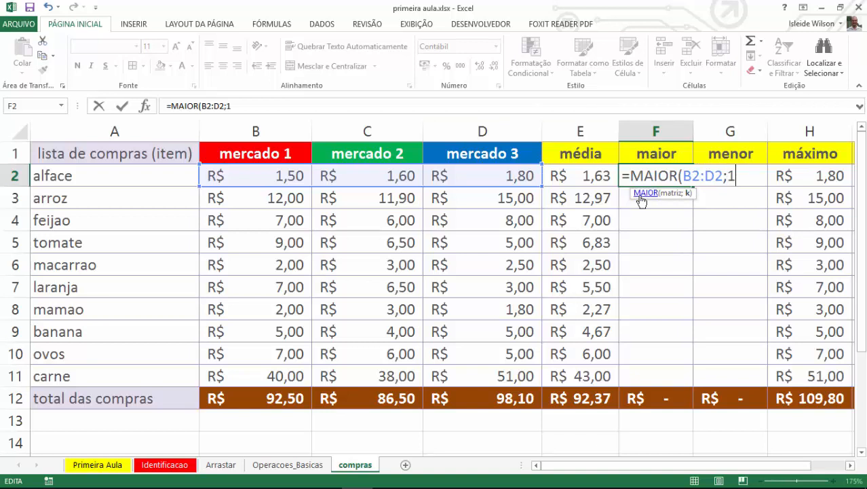
text())
key(Return)
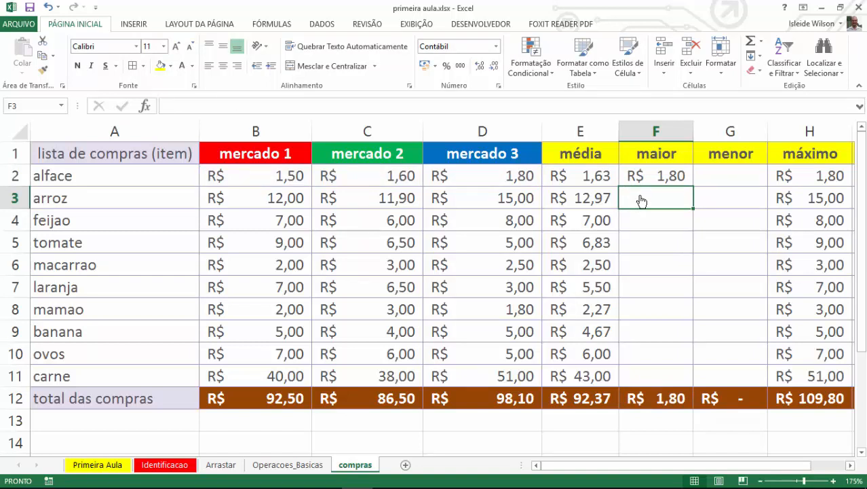
click(641, 178)
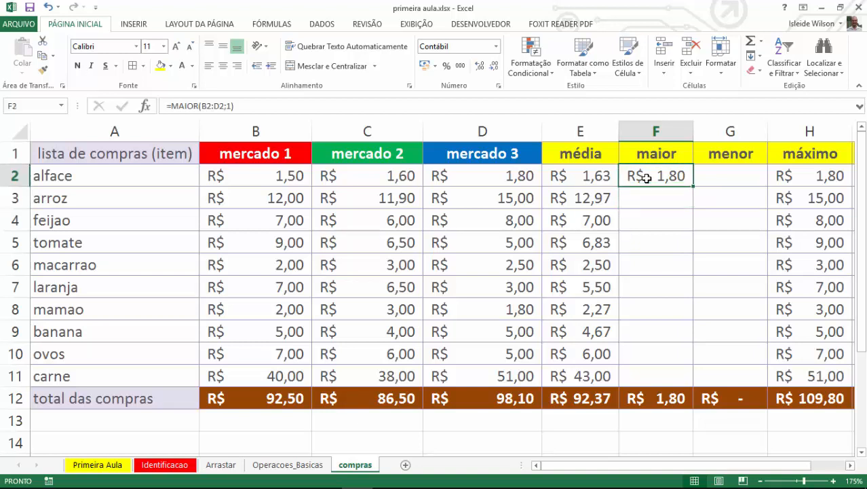
Step: Change the position argument of the MAIOR formula in F2 to 2 to get the second-largest alface price
double_click(643, 177)
double_click(732, 176)
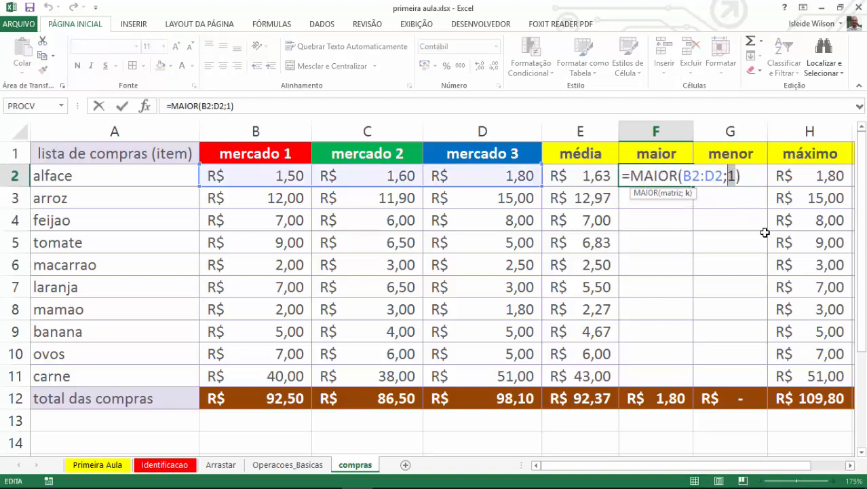
text(2)
key(Return)
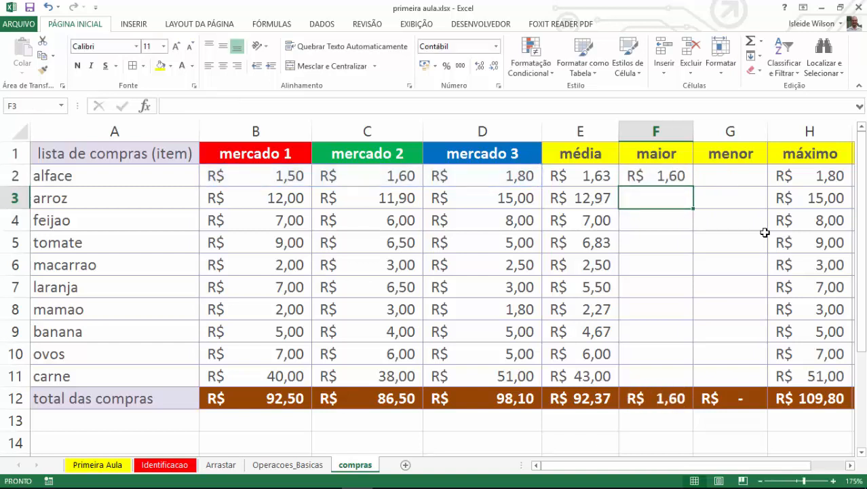
key(Up)
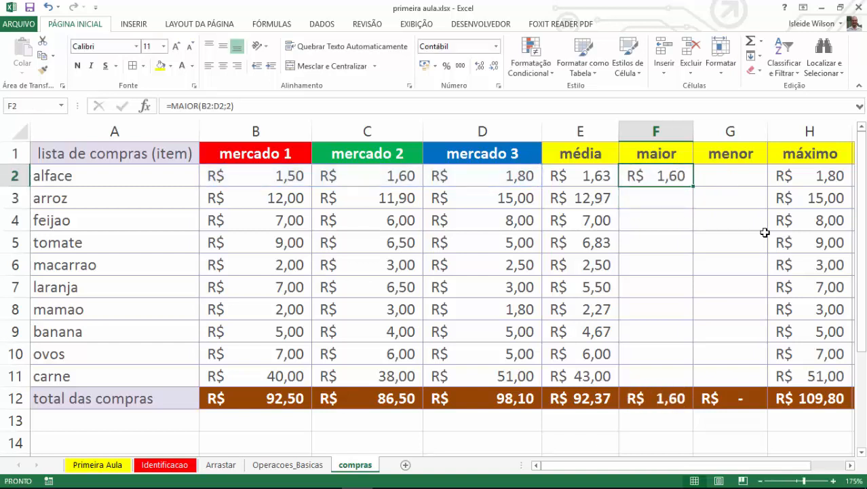
Step: Change the position argument of the MAIOR formula in F2 to 3 to get the third-largest alface price
double_click(679, 170)
double_click(731, 175)
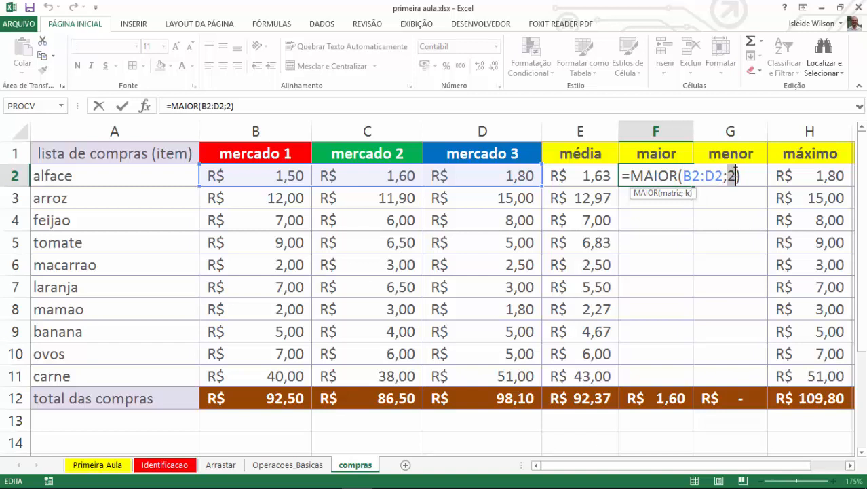
text(3)
key(Return)
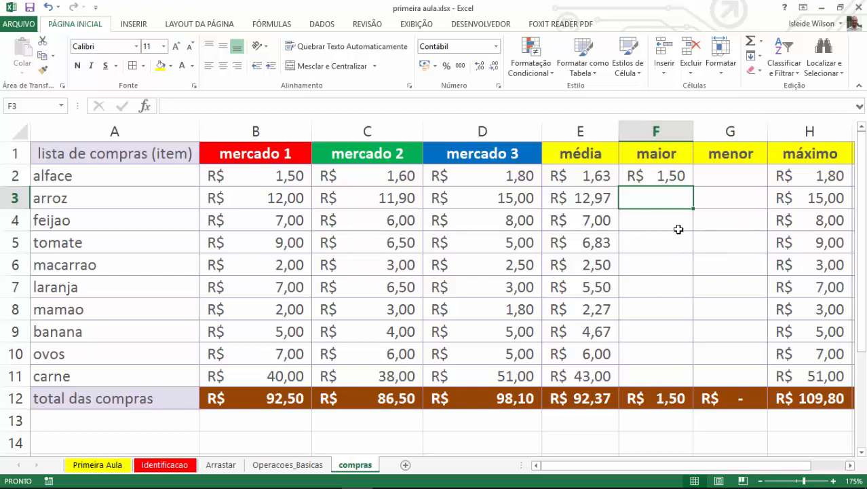
Step: Set the position argument of the MAIOR formula in F2 back to 1, giving =MAIOR(B2:D2;1)
double_click(682, 174)
drag(723, 176, 737, 176)
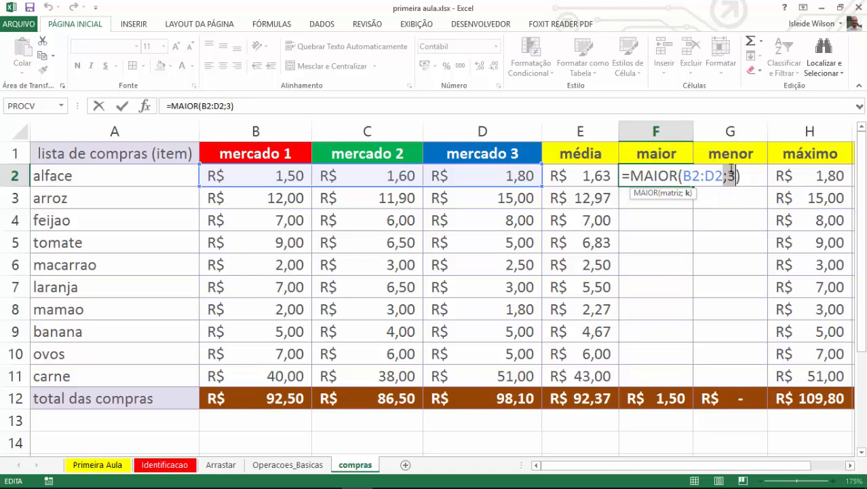
text(1)
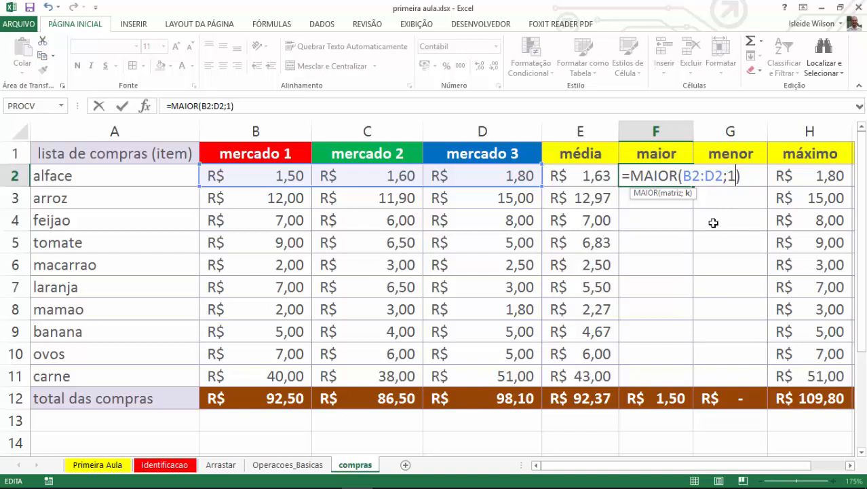
key(Return)
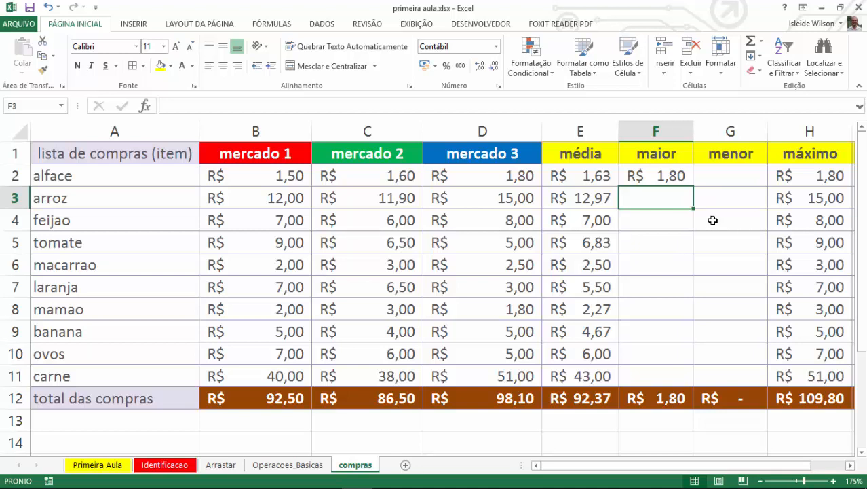
double_click(656, 178)
double_click(730, 177)
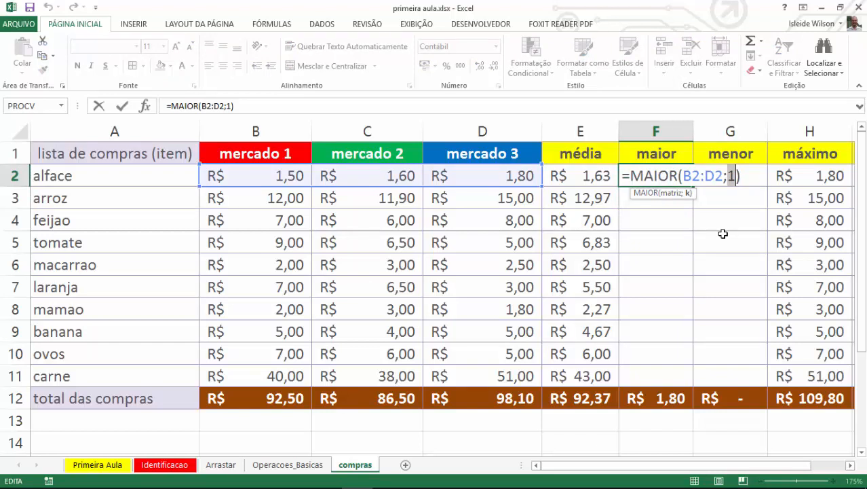
key(Return)
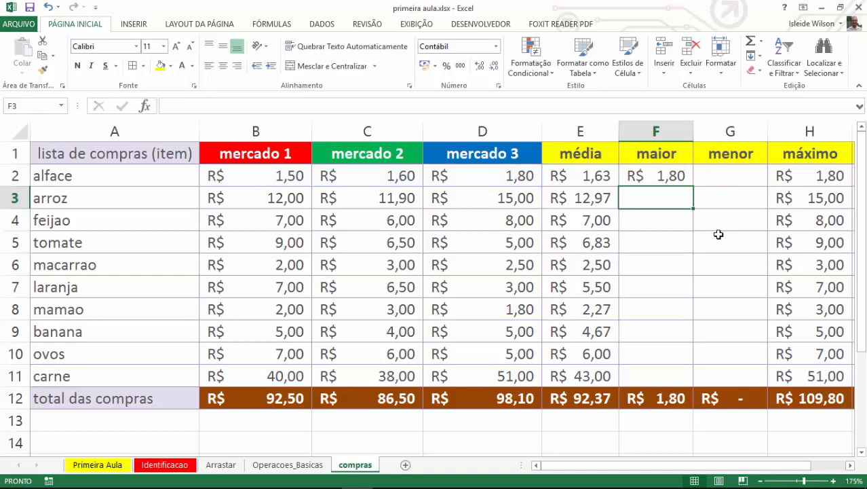
Step: Fill the MAIOR formula from F2 down through the carne row in F11 and auto-fit column F's width
click(682, 177)
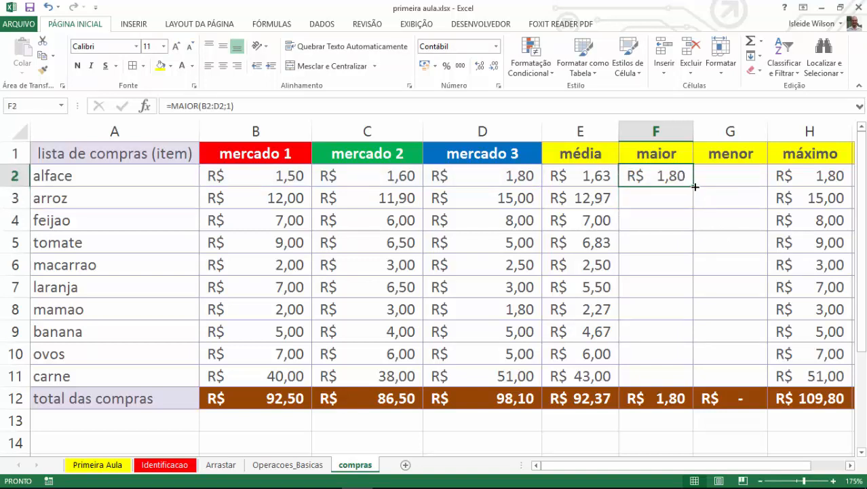
drag(695, 186, 694, 383)
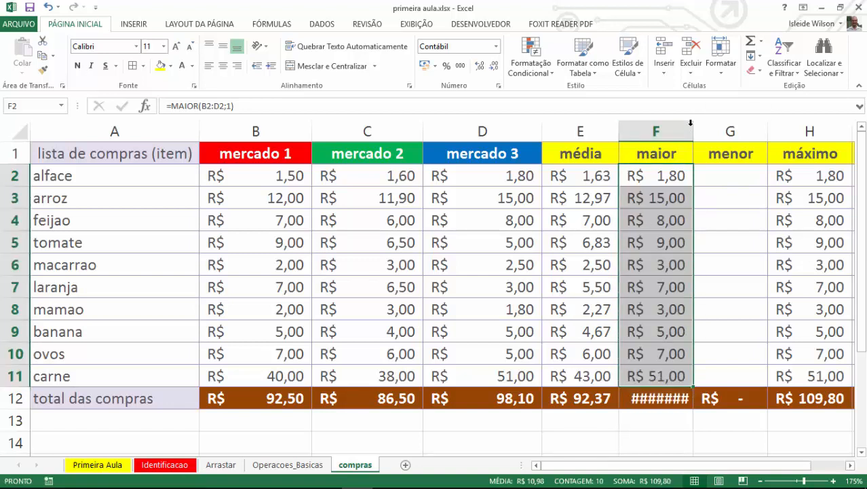
double_click(693, 125)
Step: Enter the formula =MENOR(B2:D2;1) in G2 to get the first-smallest alface price in the menor column
click(738, 174)
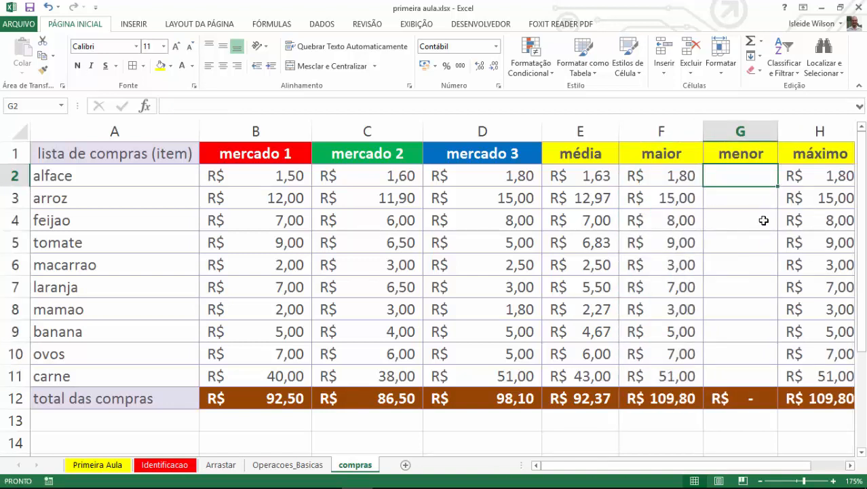
text(=meno)
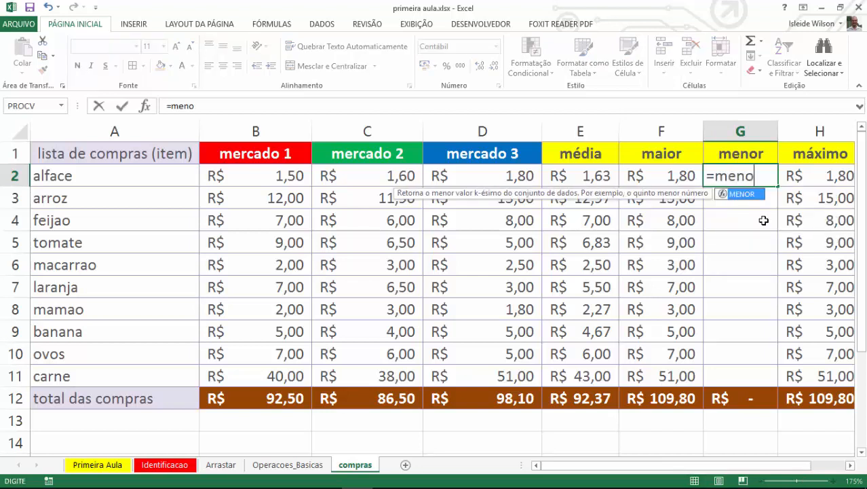
key(Tab)
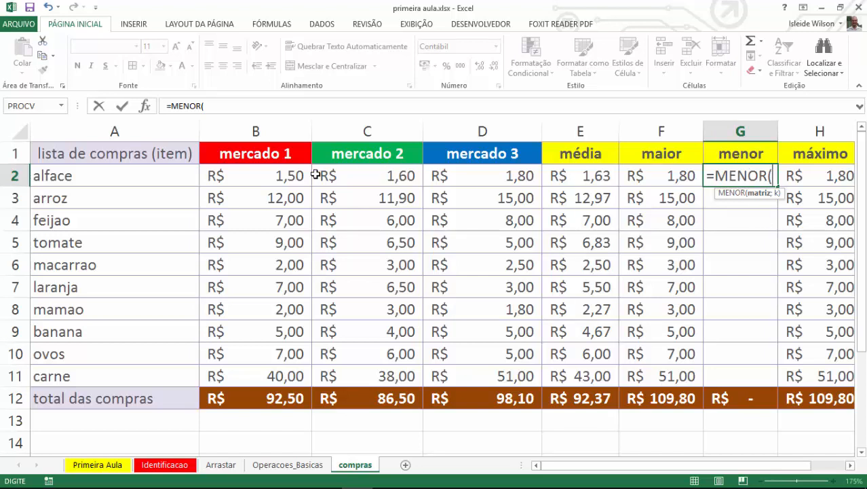
drag(295, 179, 467, 170)
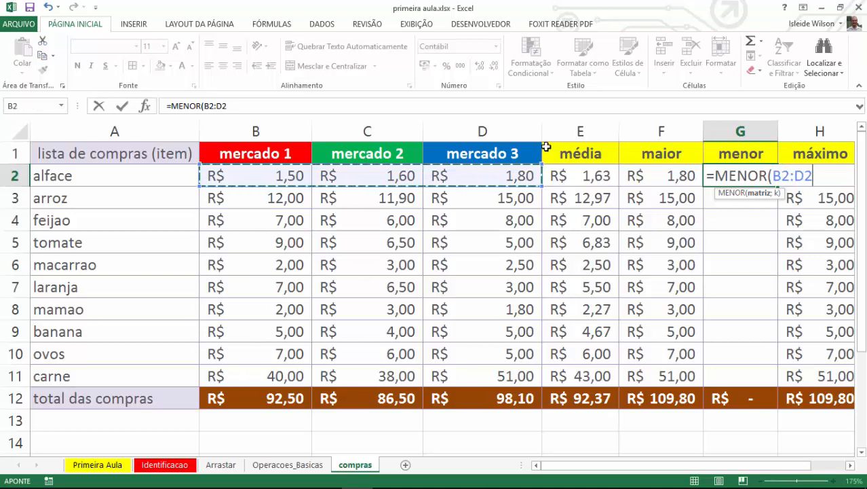
text(;1)
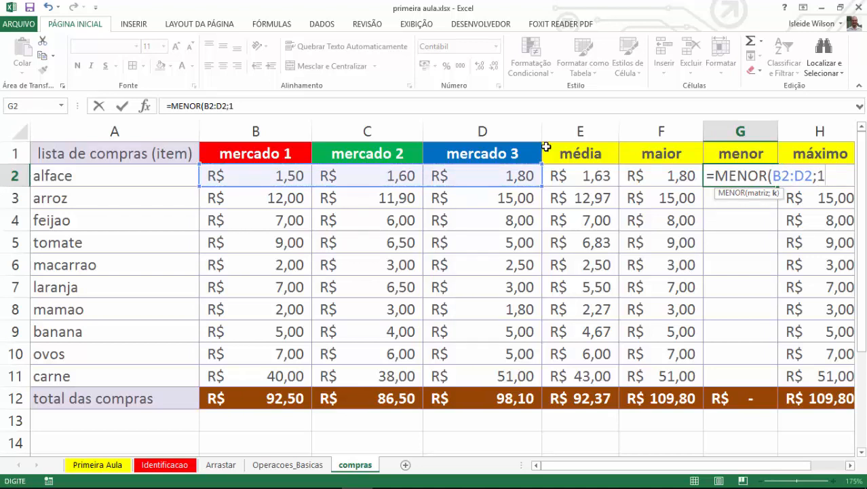
key(Return)
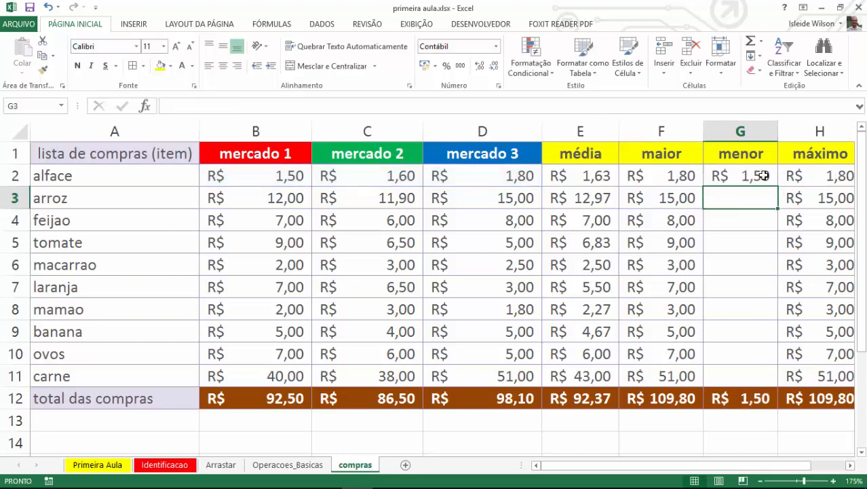
Step: Fill the MENOR formula from G2 down through the carne row in G11 and auto-fit column G's width
click(761, 175)
drag(779, 184, 775, 380)
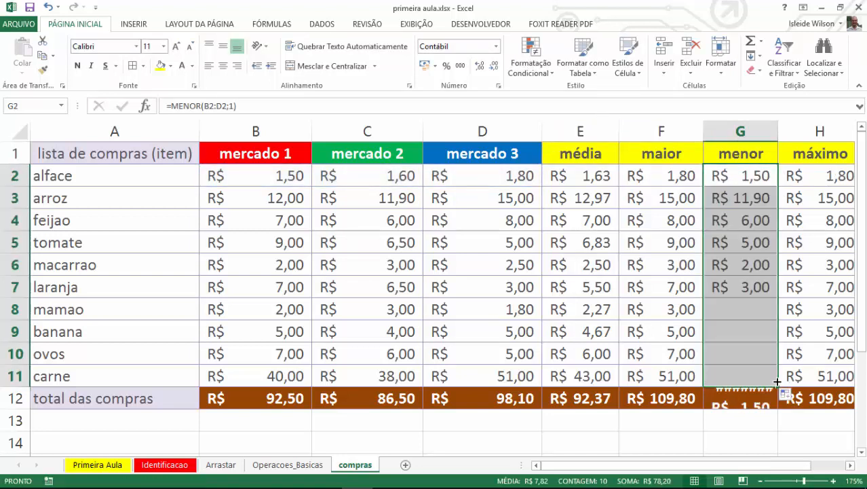
double_click(778, 130)
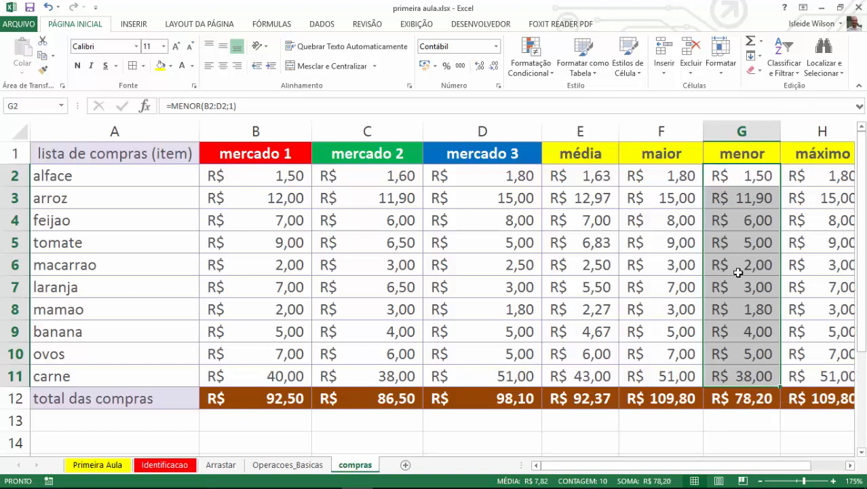
Step: Review the market totals, the mercado 3, média, maior and menor columns, and the item and market headings
ctrl+scroll(634, 243, down, 1)
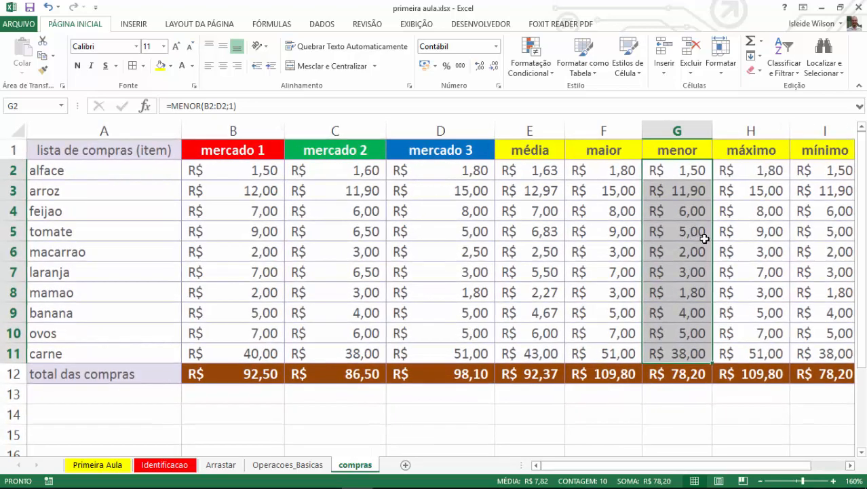
drag(248, 374, 441, 374)
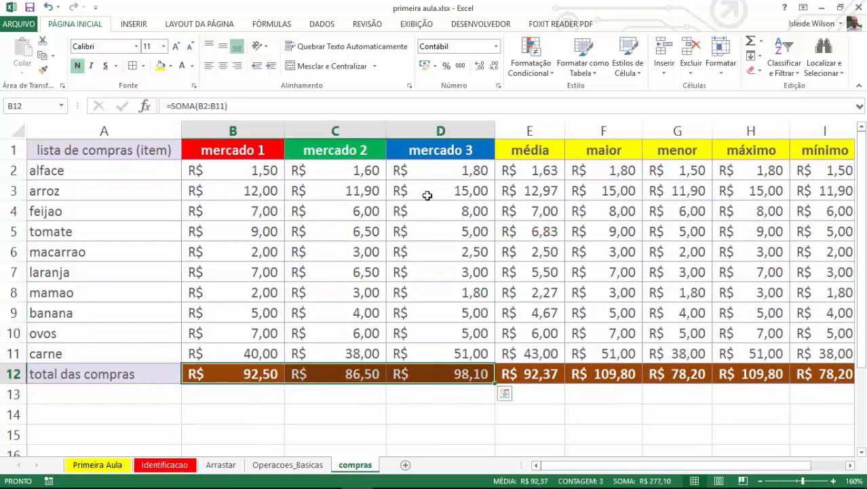
drag(453, 157, 459, 372)
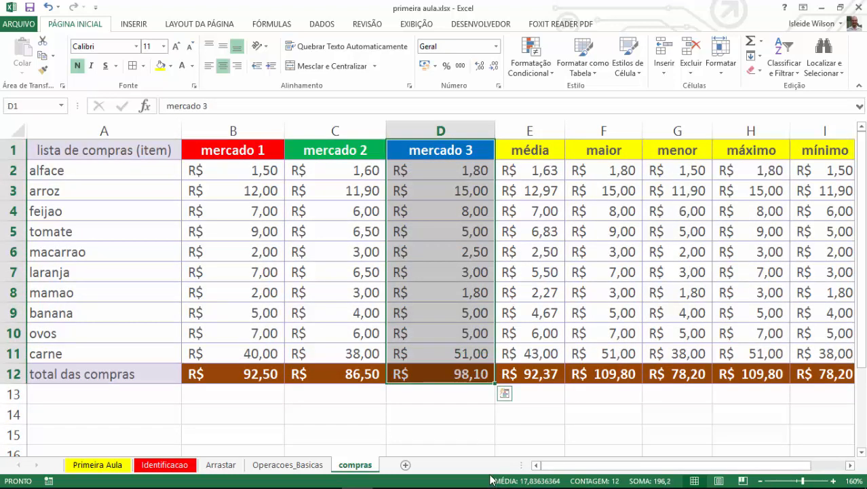
drag(536, 151, 541, 372)
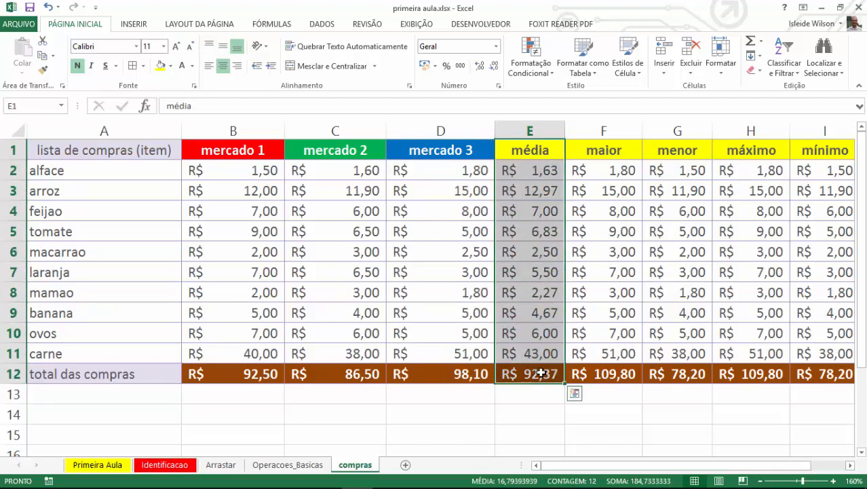
drag(617, 156, 667, 355)
click(618, 369)
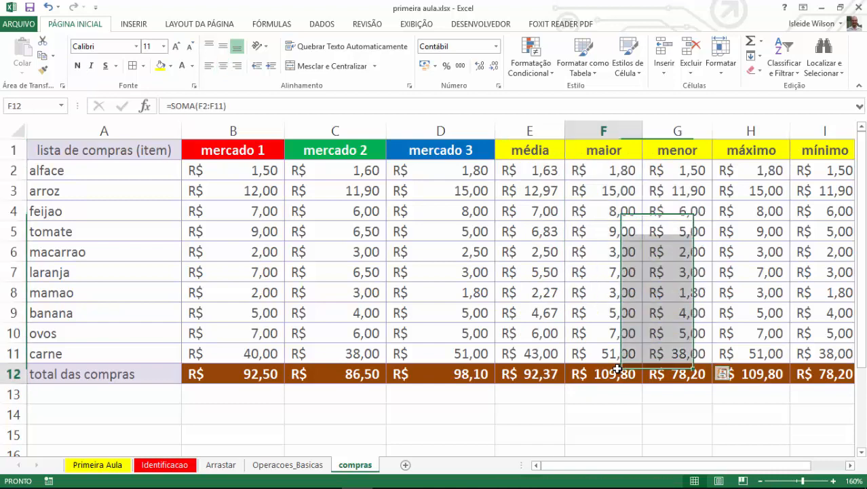
drag(615, 148, 604, 380)
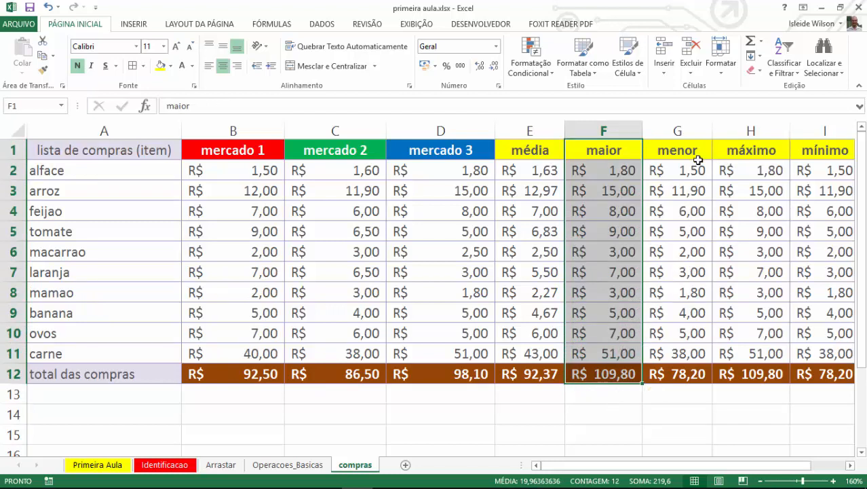
drag(688, 150, 681, 374)
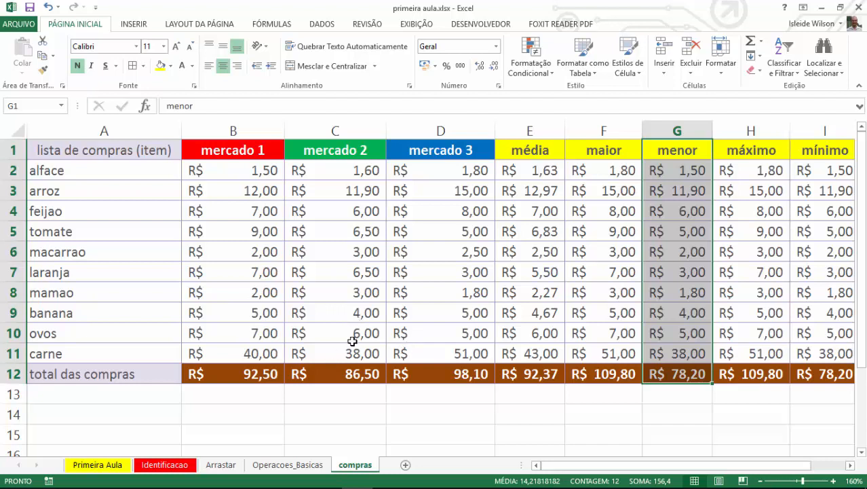
click(87, 173)
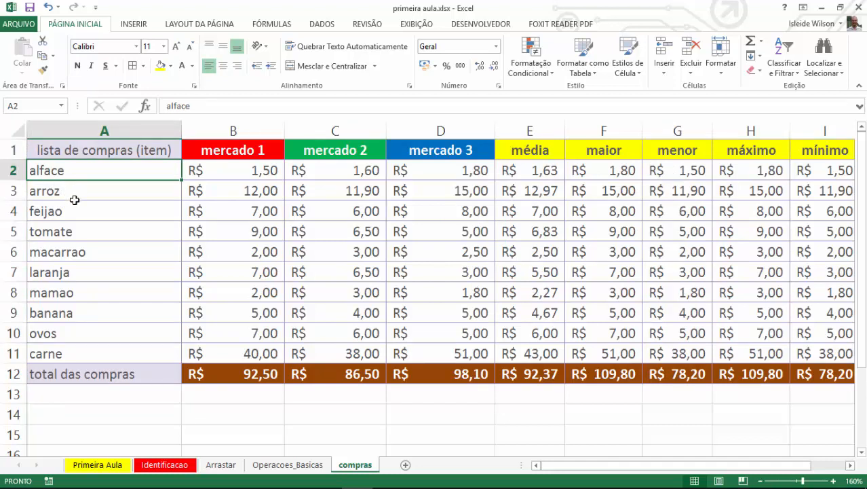
drag(236, 149, 433, 152)
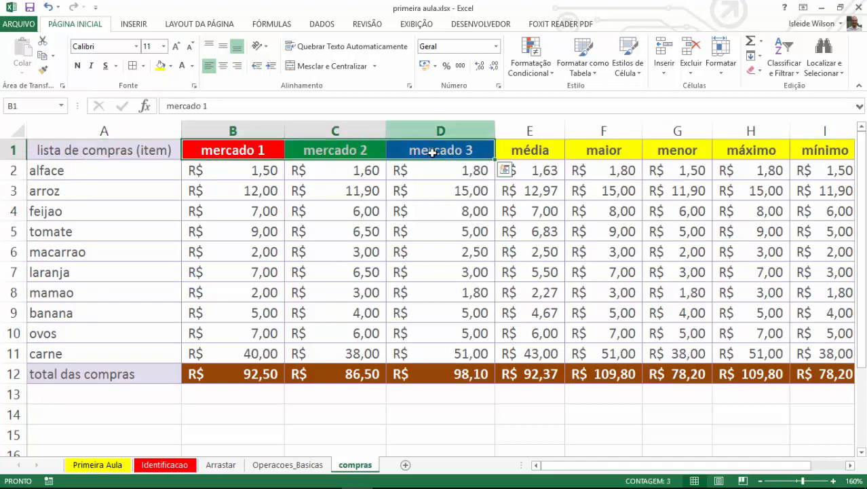
Step: Replace the alface item in A2 with "material para escritório"
click(110, 176)
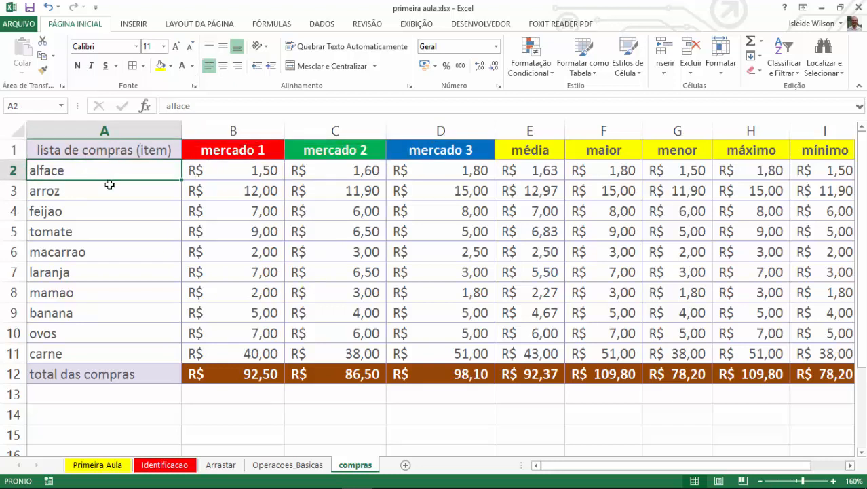
text(materi)
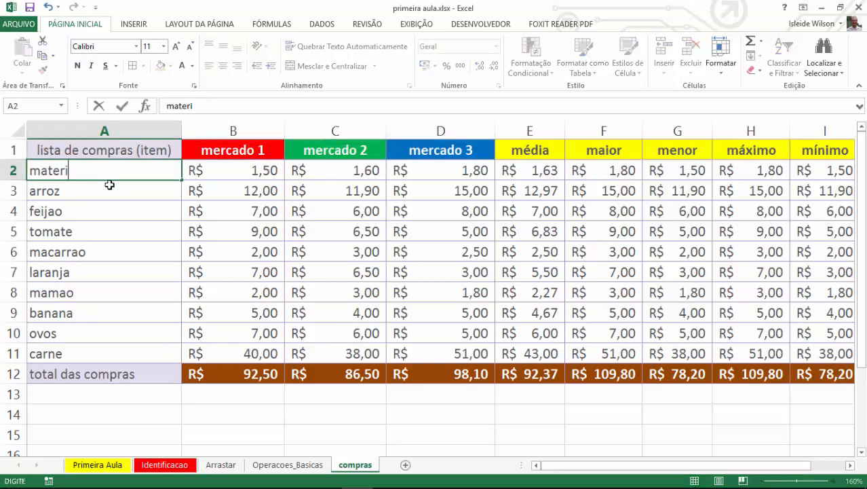
text(al para escritório)
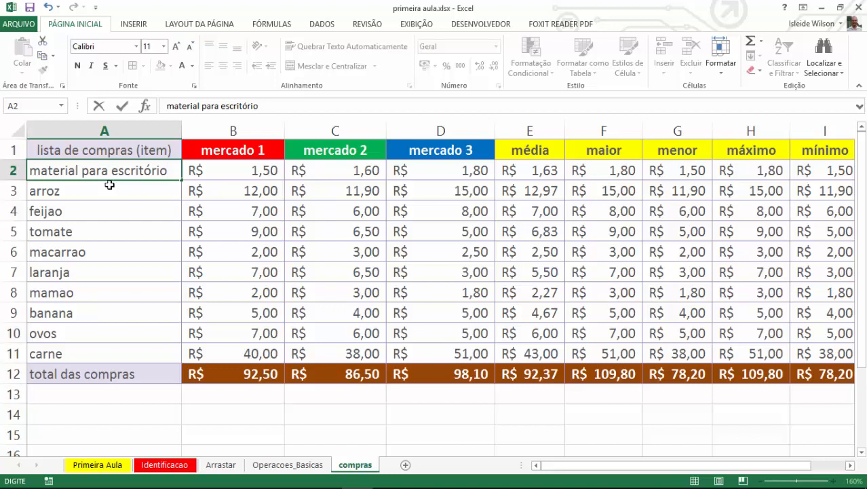
key(Up)
Step: Rename the mercado 1 heading in B1 as "fornecedor1"
key(Right)
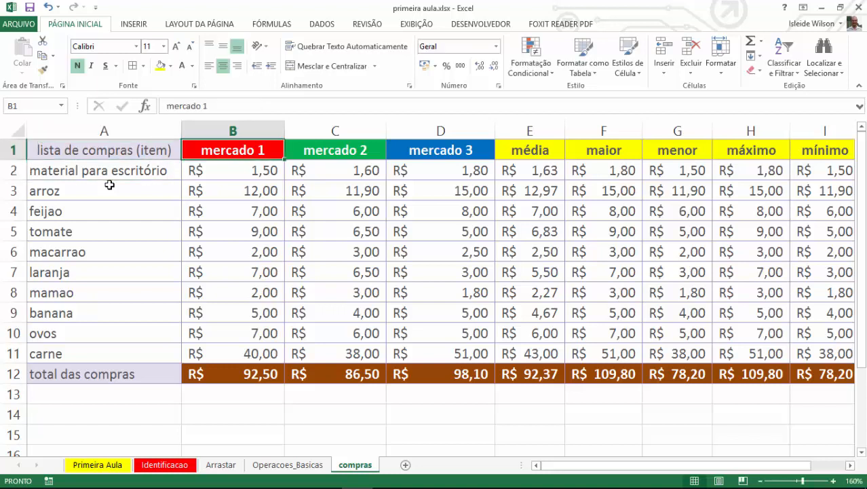
text(for)
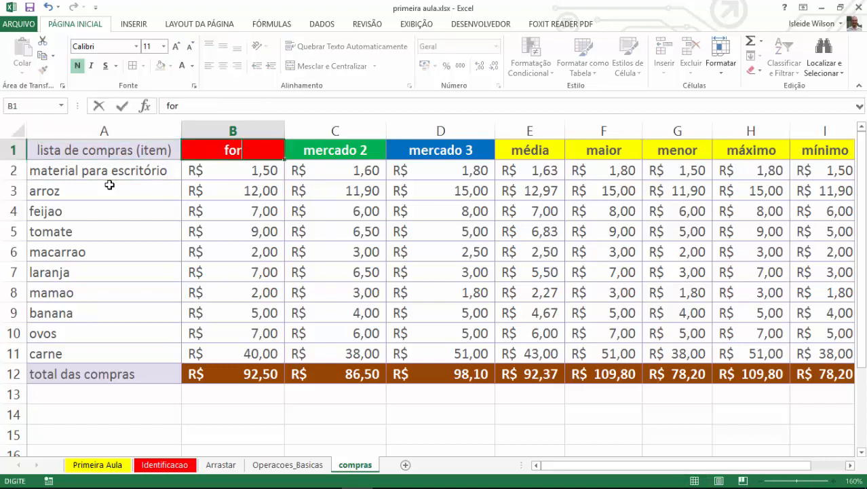
text(necedor1)
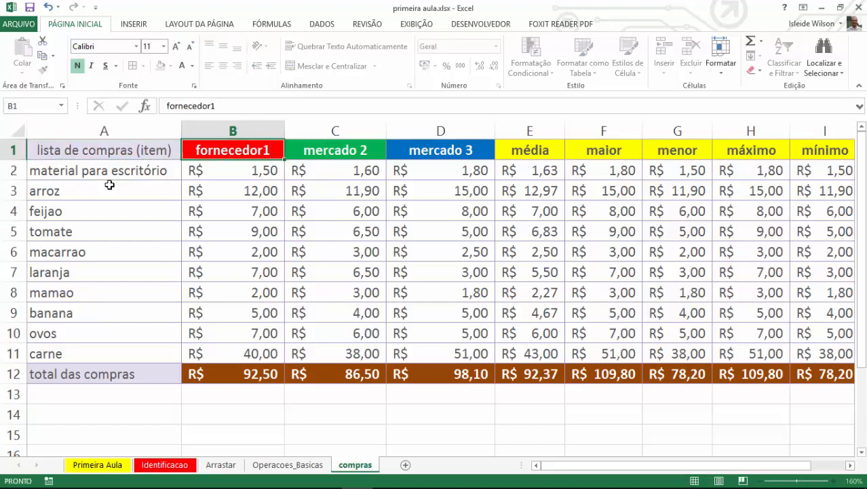
Step: Rename the mercado 2 heading in C1 as "fornecedor2" and the mercado 3 heading in D1 as "fornecedor3"
key(Right)
text(forncedor)
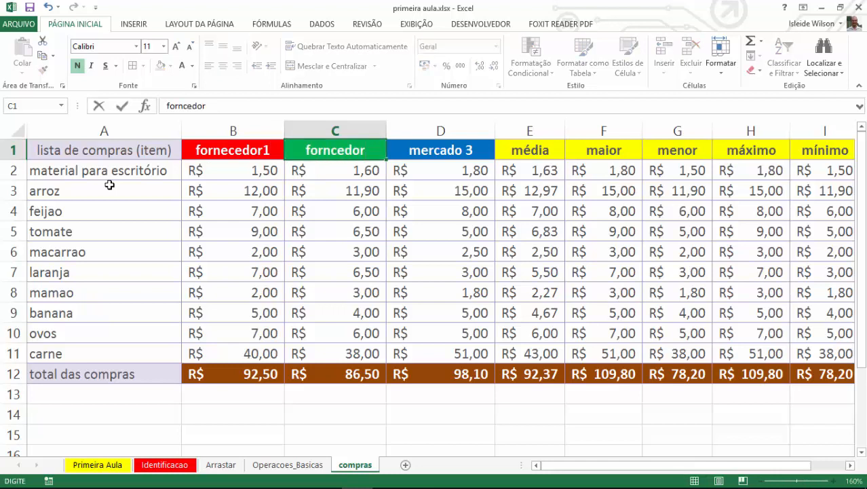
key(BackSpace)
key(BackSpace)
key(BackSpace)
key(BackSpace)
text(ecedor2)
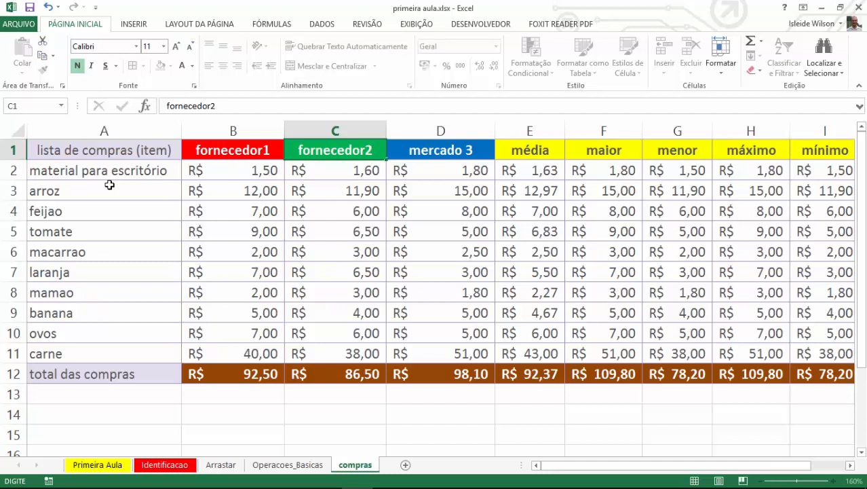
key(Tab)
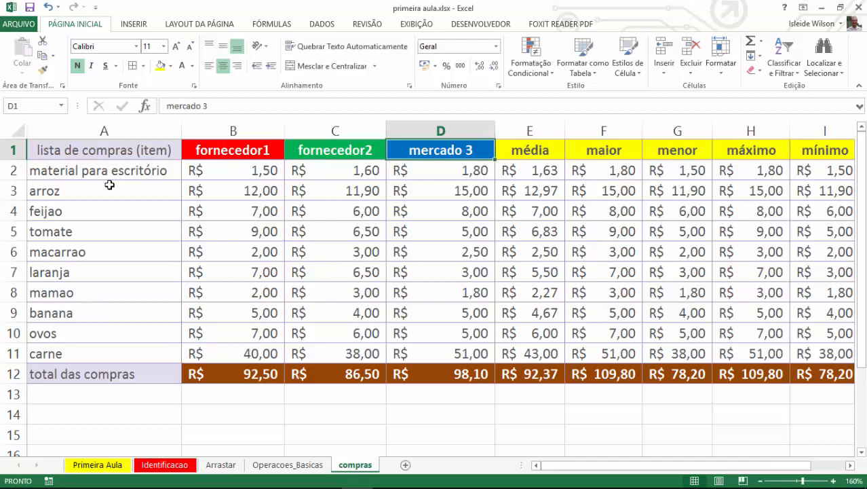
text(fornecedor3)
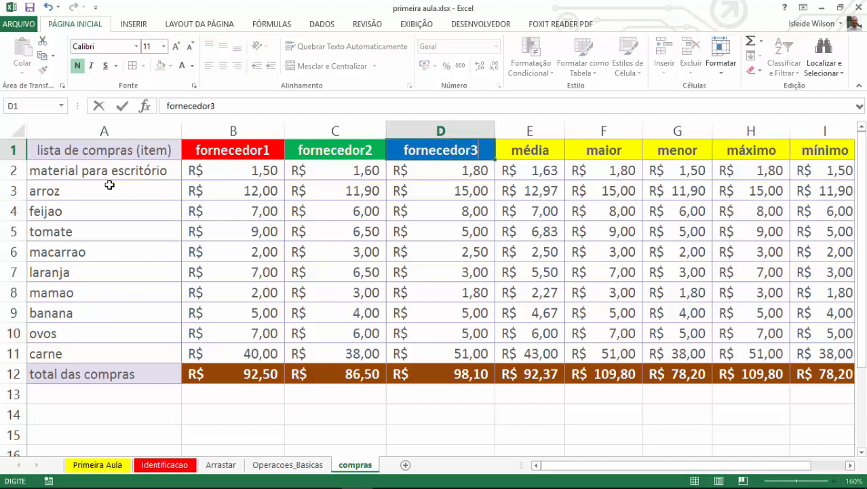
key(Return)
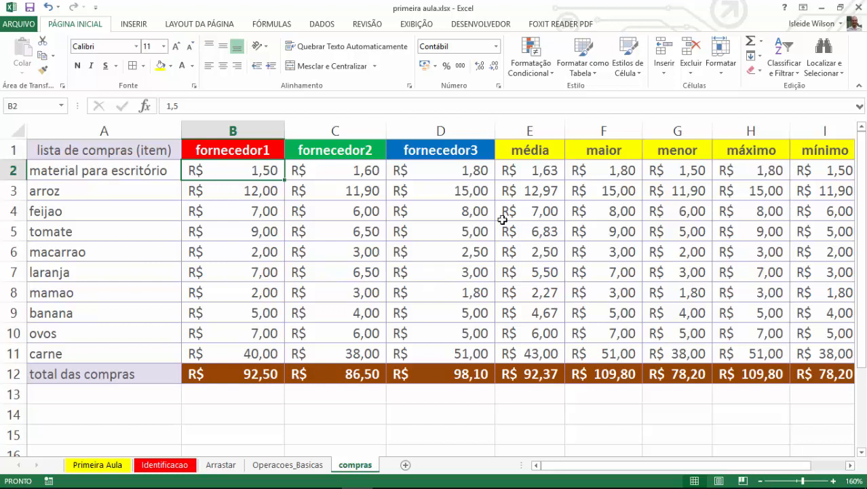
Step: Review the média and maior columns and the price block of the three fornecedor columns, including the total das compras row
drag(555, 153, 536, 375)
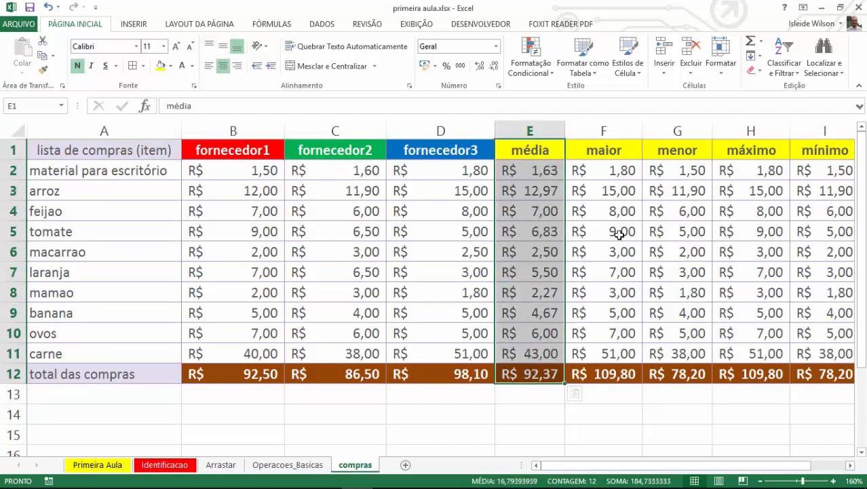
click(685, 150)
drag(594, 151, 589, 367)
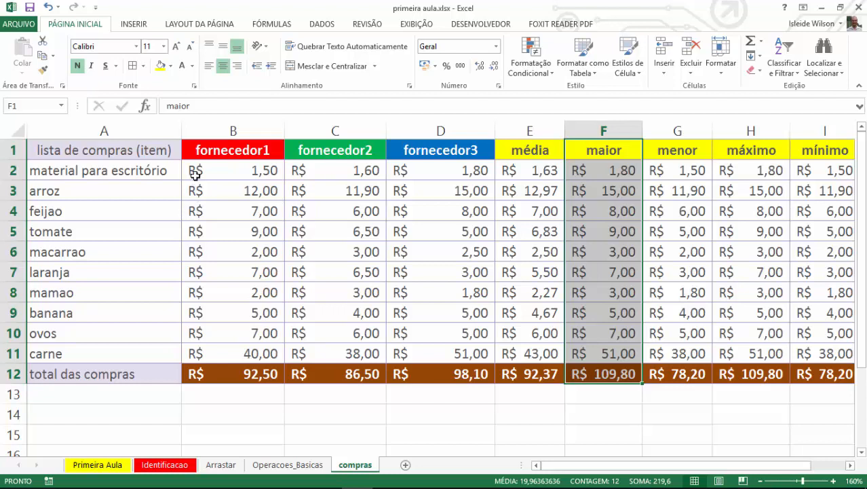
drag(231, 150, 442, 374)
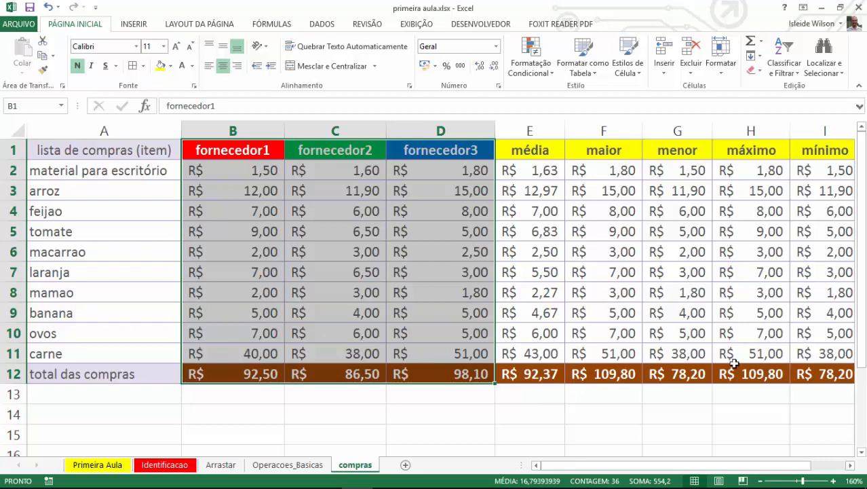
Step: Look through the Identificacao, Arrastar and Operacoes_Basicas sheets and return to the price table on the compras sheet
click(162, 464)
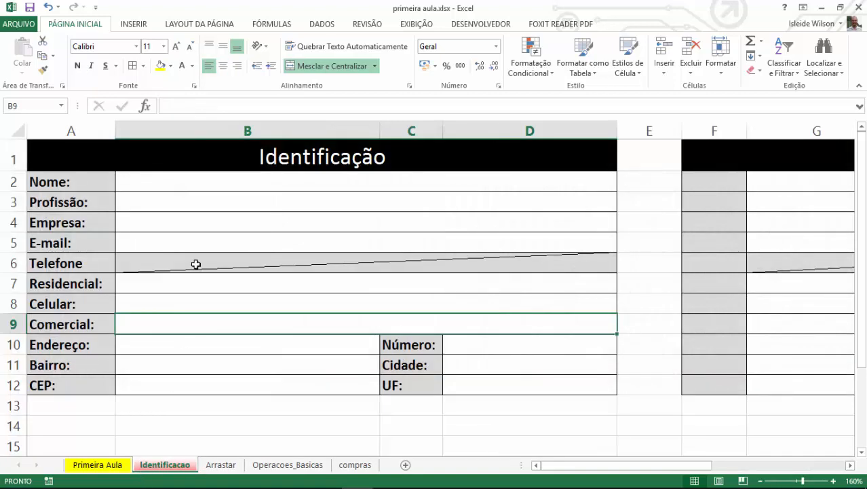
click(257, 284)
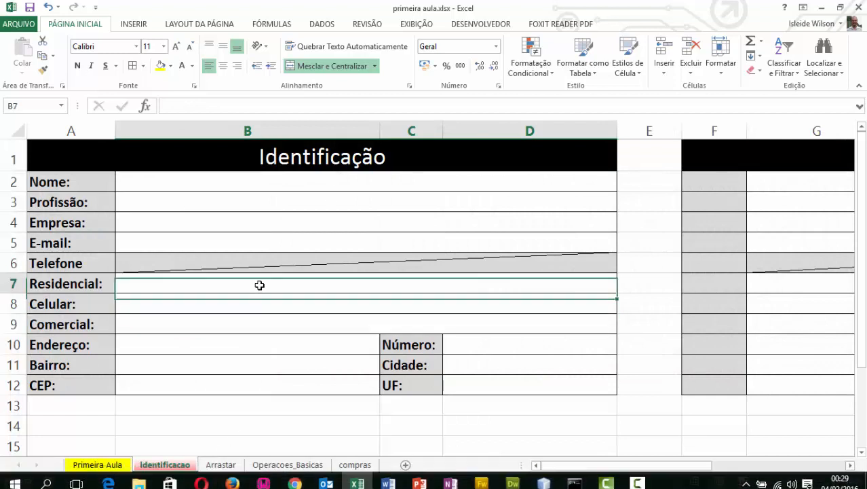
click(220, 467)
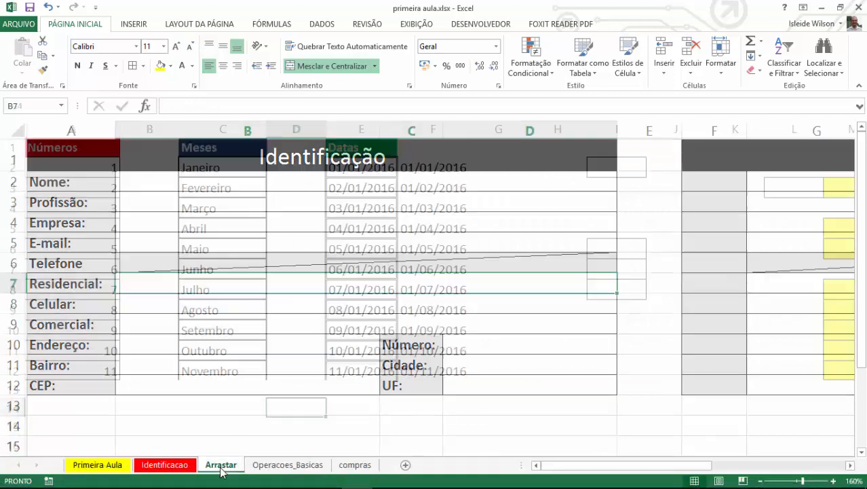
click(293, 464)
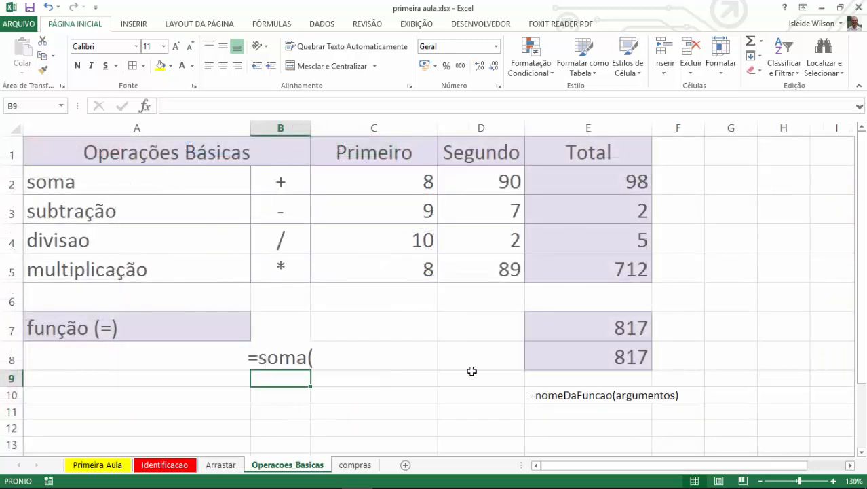
click(355, 464)
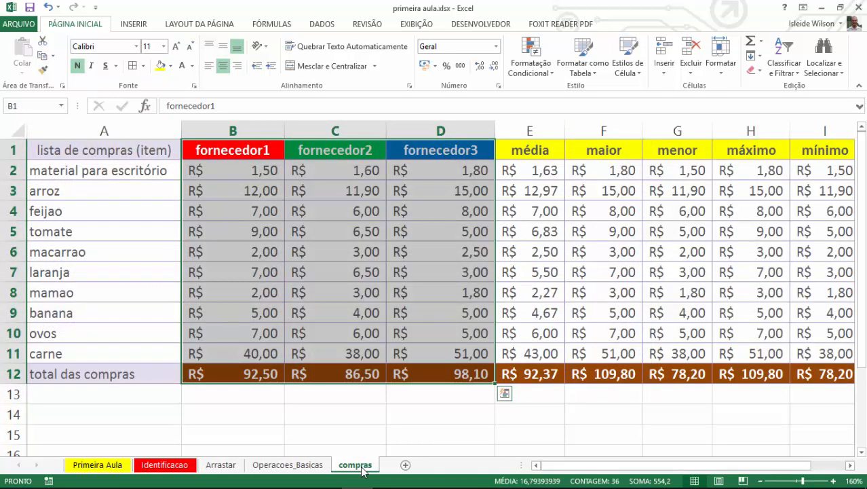
click(408, 232)
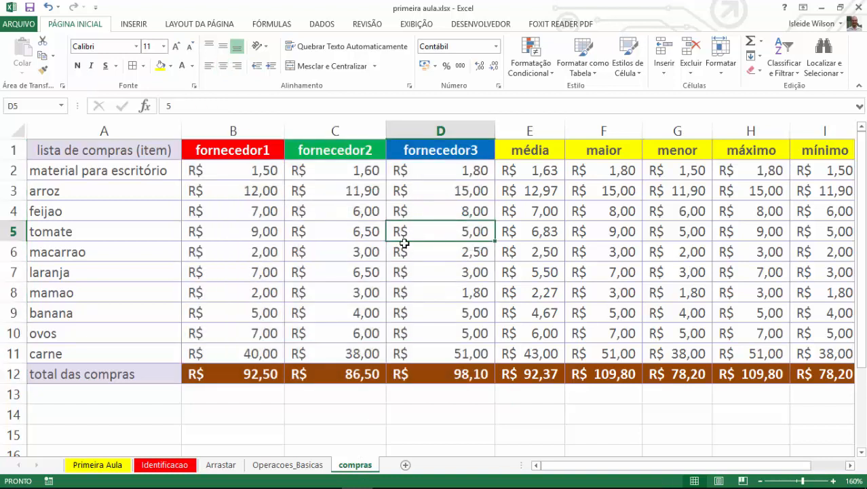